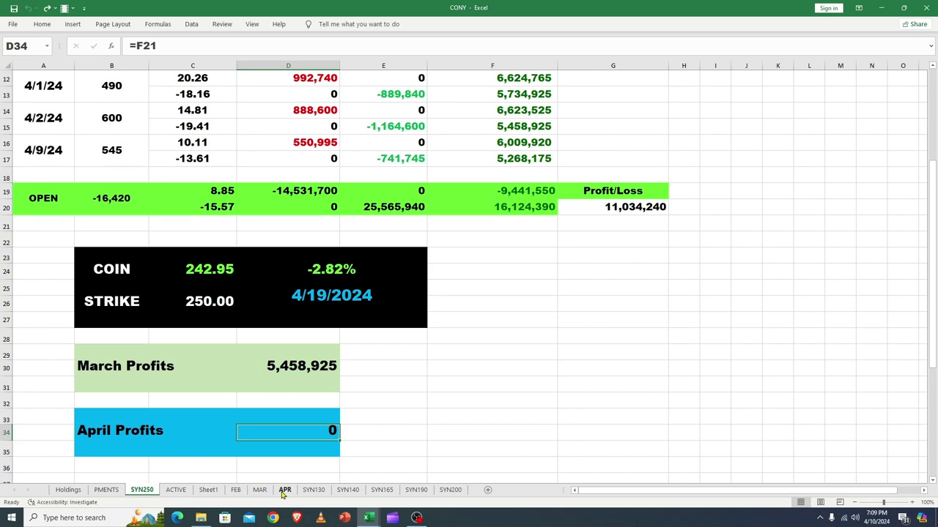
# Scroll the SYN250 sheet back up to row 1 so the DATE and Contracts headings show.
pyautogui.scroll(4, 933, 318)
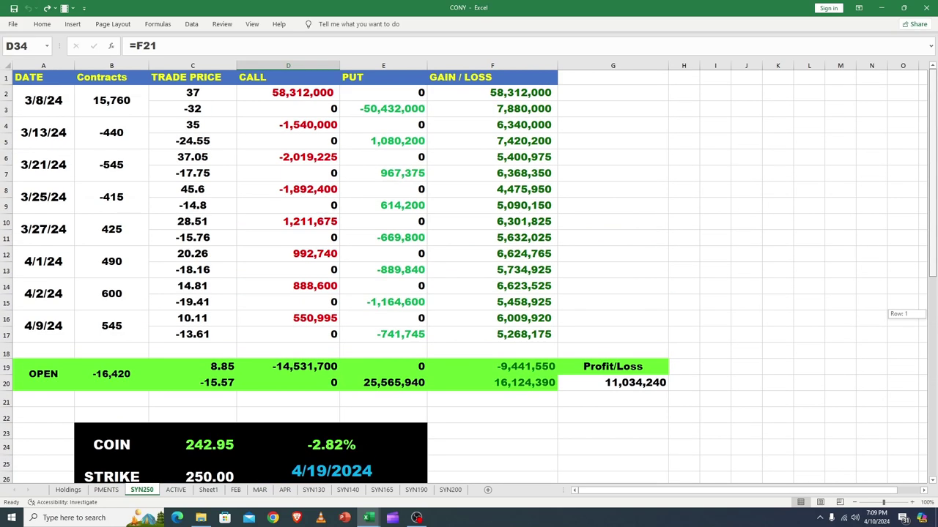
# On the APR sheet, inspect the 4/9/24 COIN and CONY gain % formulas.
pyautogui.click(285, 490)
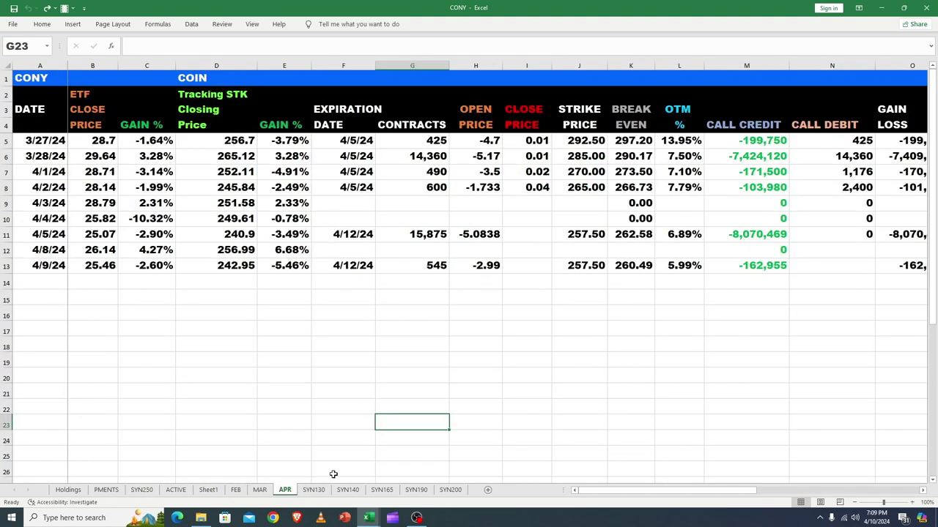
pyautogui.click(286, 264)
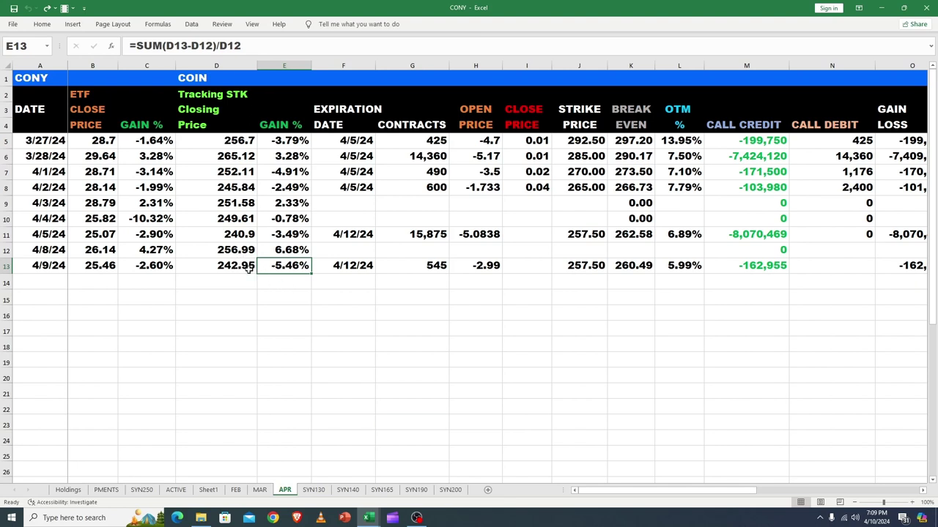
pyautogui.click(157, 266)
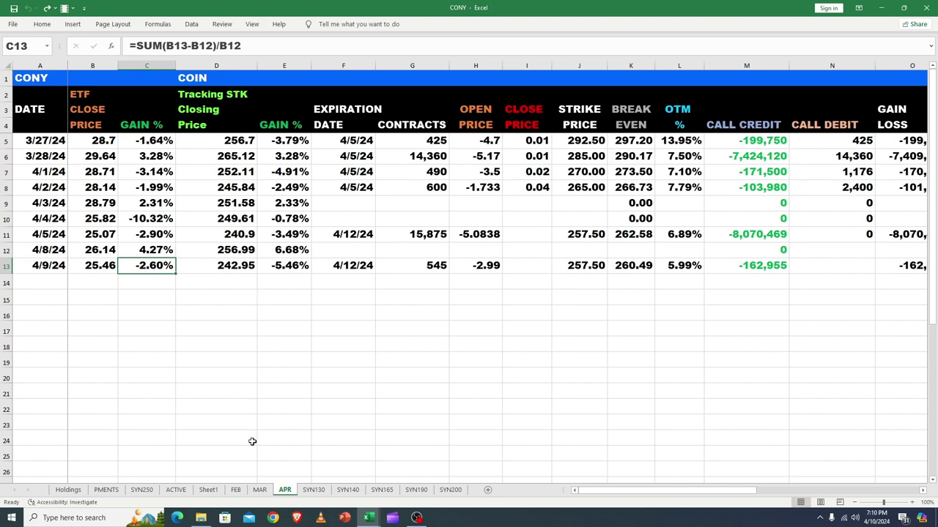
# Click back and forth across cells in the row below the 4/9/24 trade on APR.
pyautogui.click(326, 301)
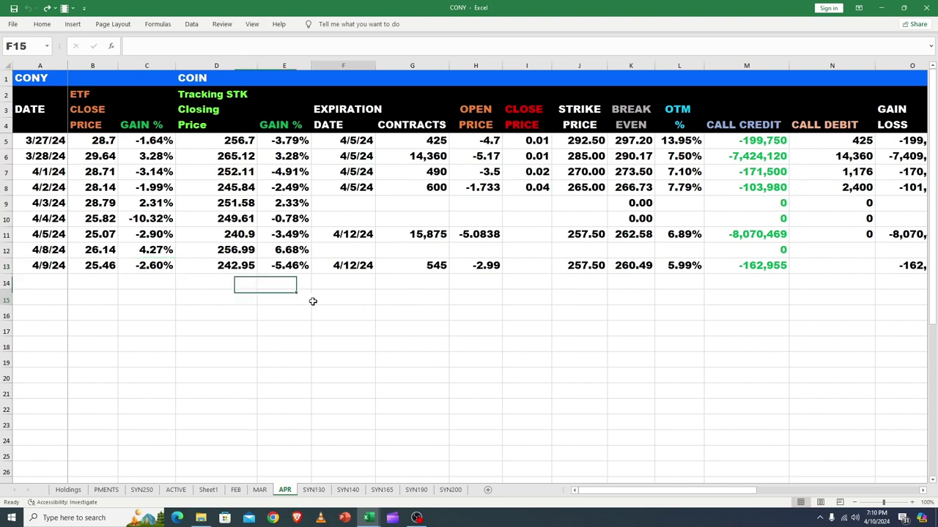
pyautogui.click(246, 299)
pyautogui.click(289, 297)
pyautogui.click(352, 296)
pyautogui.click(382, 296)
pyautogui.click(343, 299)
pyautogui.click(291, 297)
pyautogui.click(218, 301)
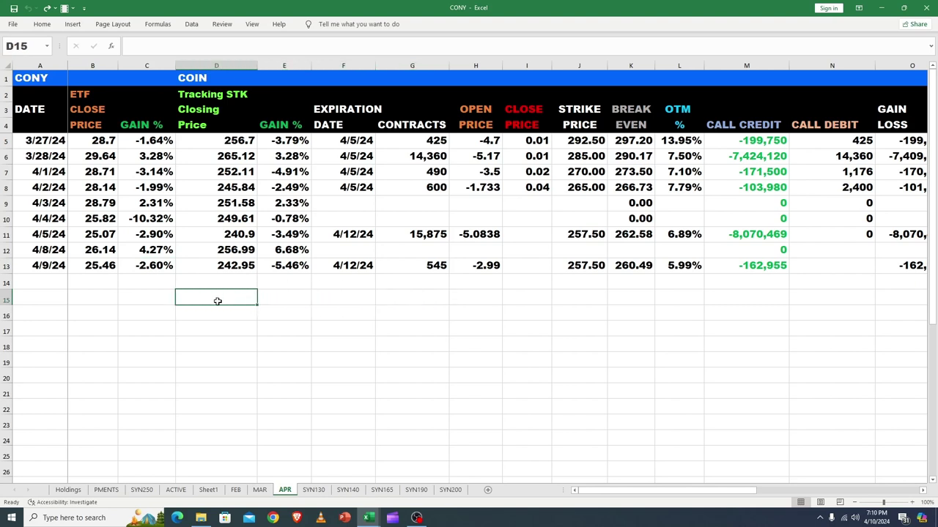
pyautogui.click(290, 298)
pyautogui.click(347, 296)
pyautogui.click(388, 297)
pyautogui.click(328, 297)
pyautogui.click(279, 300)
pyautogui.click(209, 301)
pyautogui.click(146, 300)
pyautogui.click(205, 298)
pyautogui.click(277, 300)
pyautogui.click(333, 297)
pyautogui.click(285, 298)
pyautogui.click(209, 298)
pyautogui.click(286, 300)
pyautogui.click(347, 296)
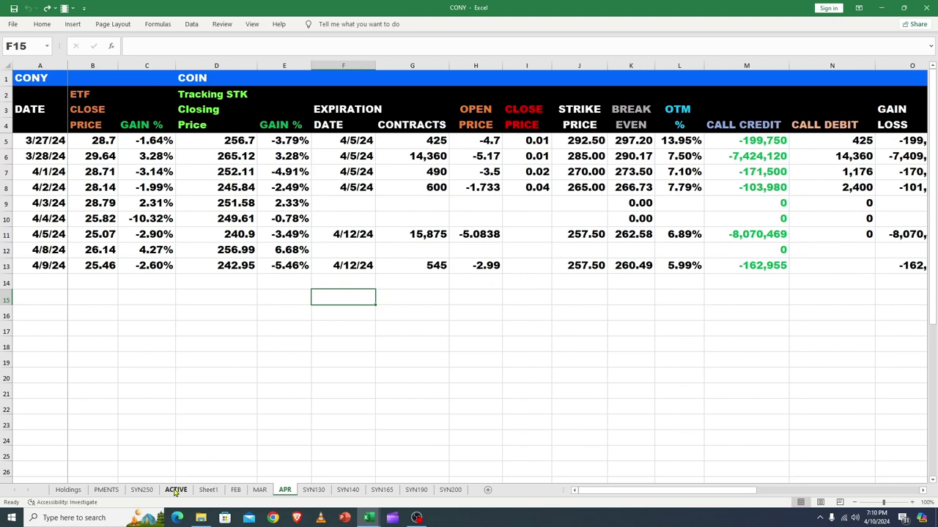
pyautogui.click(138, 491)
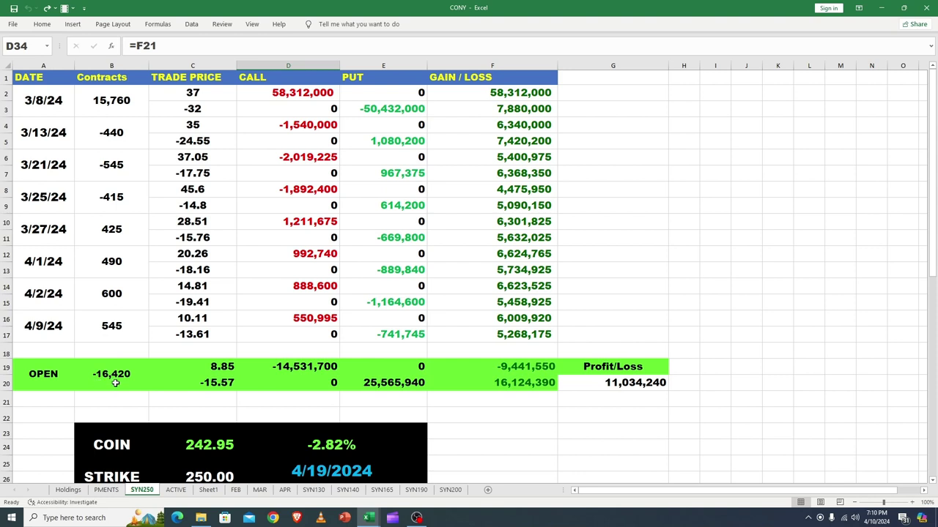
pyautogui.click(110, 327)
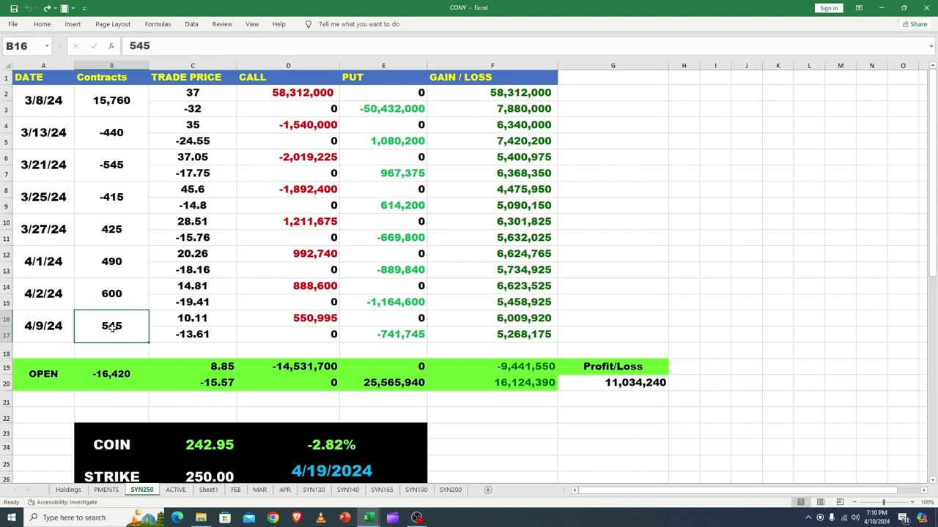
pyautogui.click(196, 318)
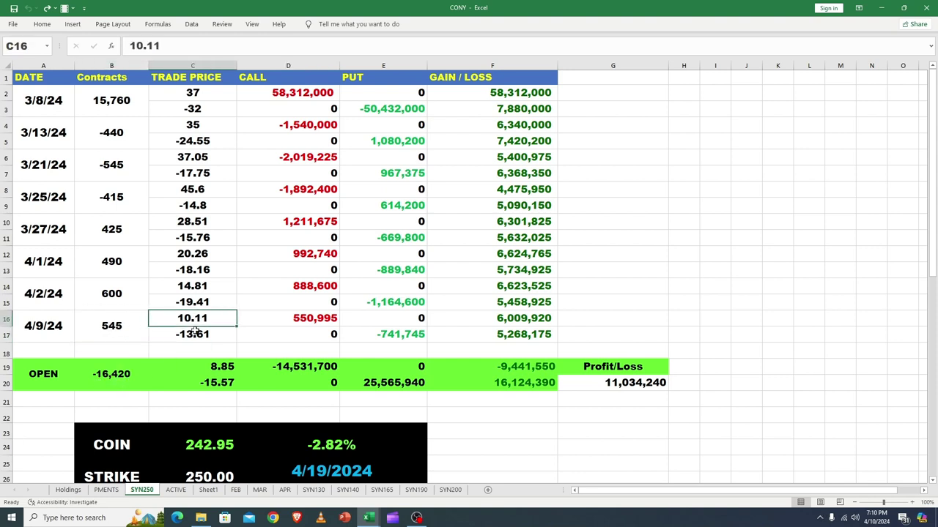
pyautogui.click(194, 334)
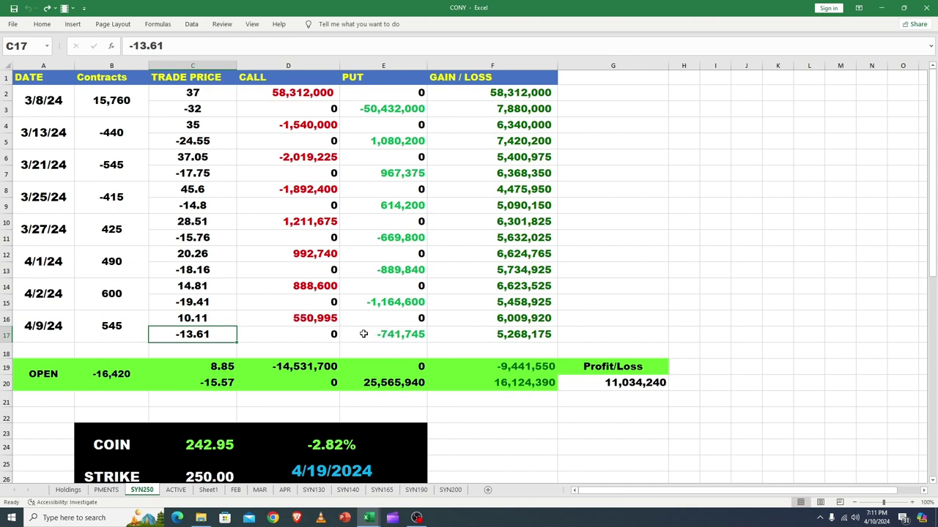
pyautogui.click(199, 322)
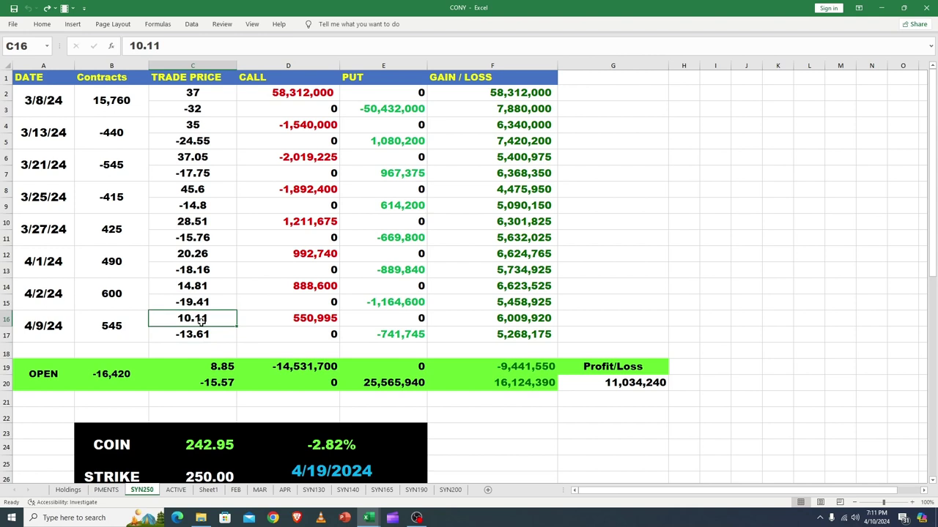
pyautogui.click(195, 336)
pyautogui.click(189, 320)
pyautogui.click(194, 334)
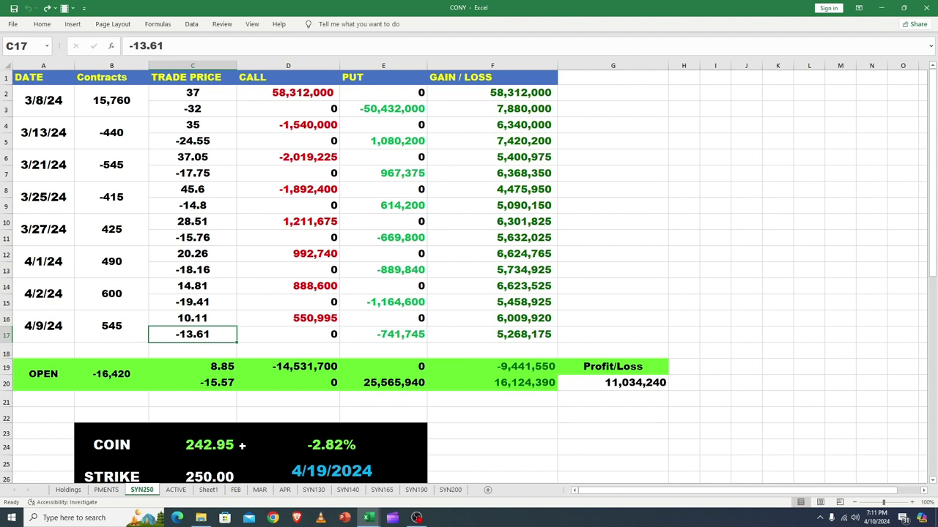
pyautogui.click(609, 382)
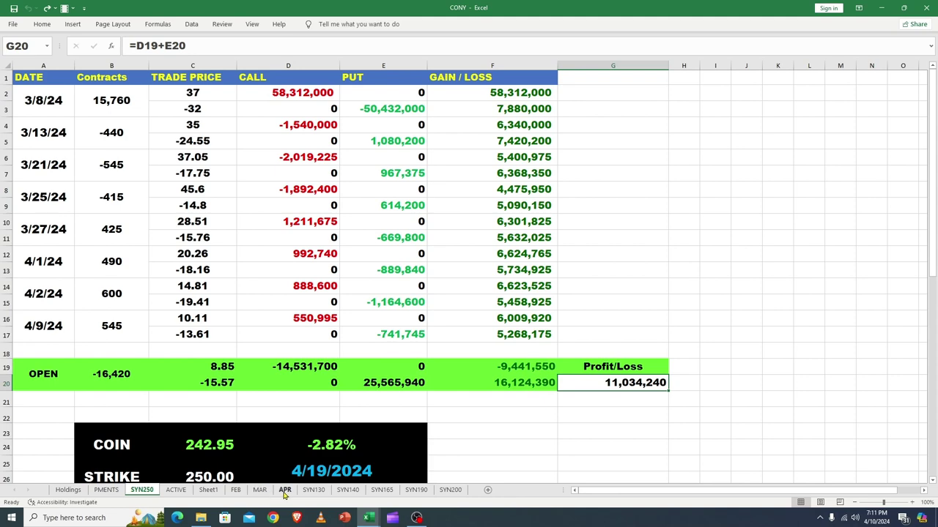
pyautogui.click(285, 491)
pyautogui.click(463, 303)
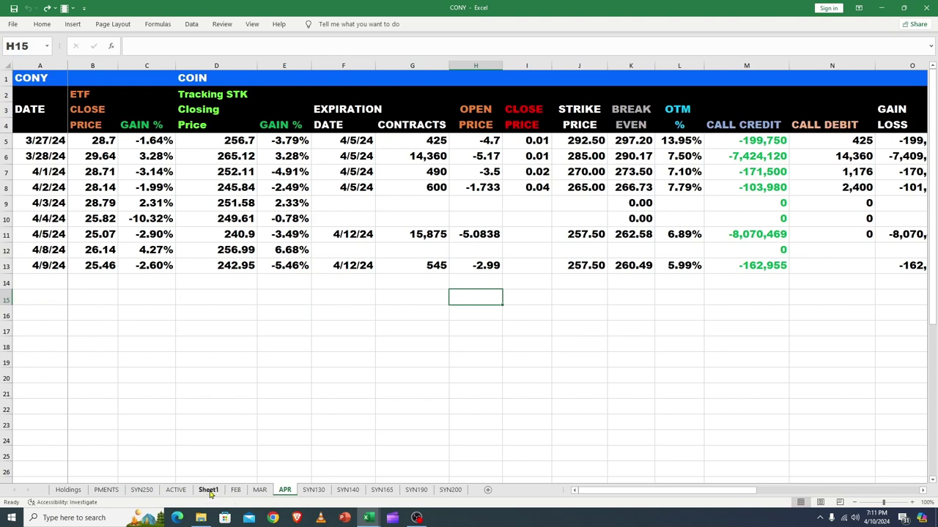
pyautogui.click(141, 490)
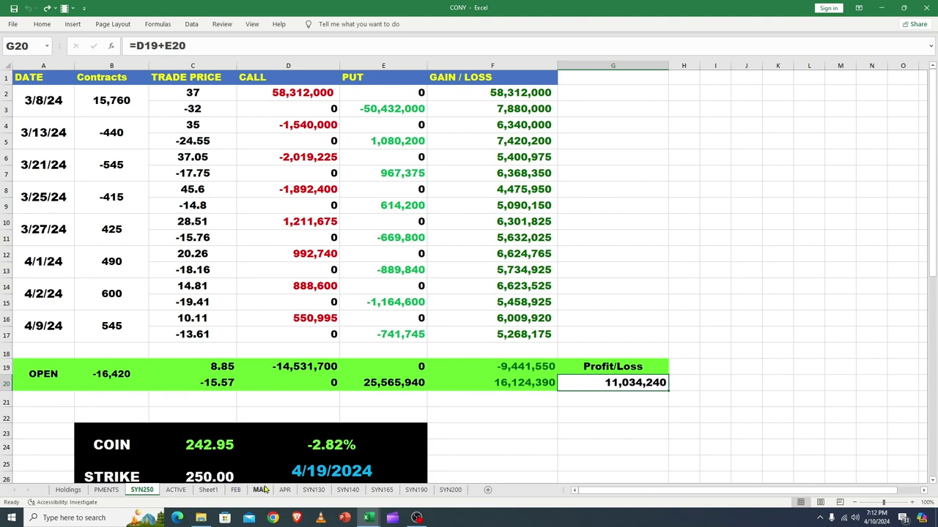
pyautogui.click(285, 490)
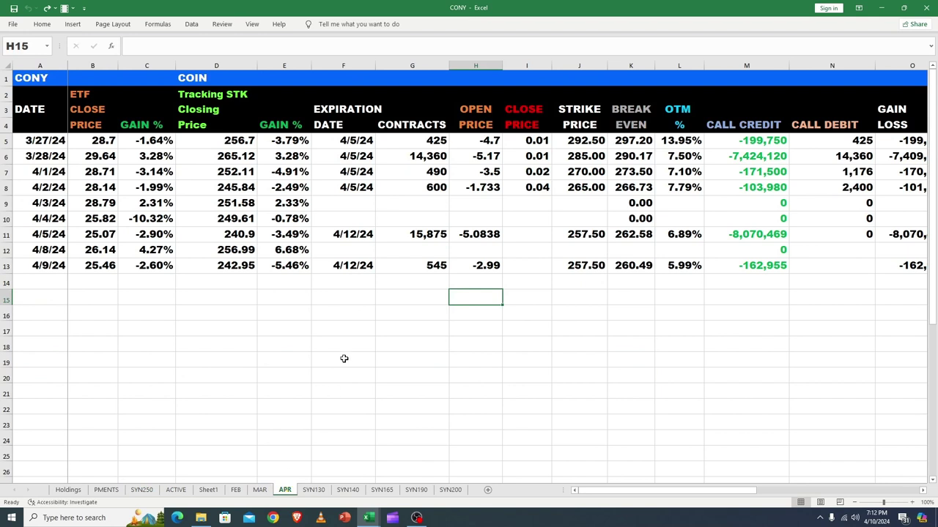
pyautogui.click(344, 359)
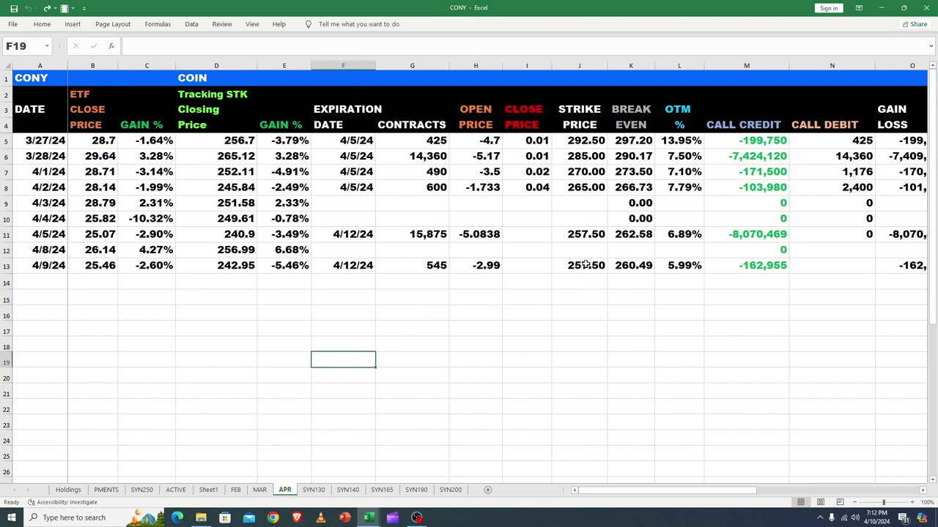
pyautogui.click(592, 266)
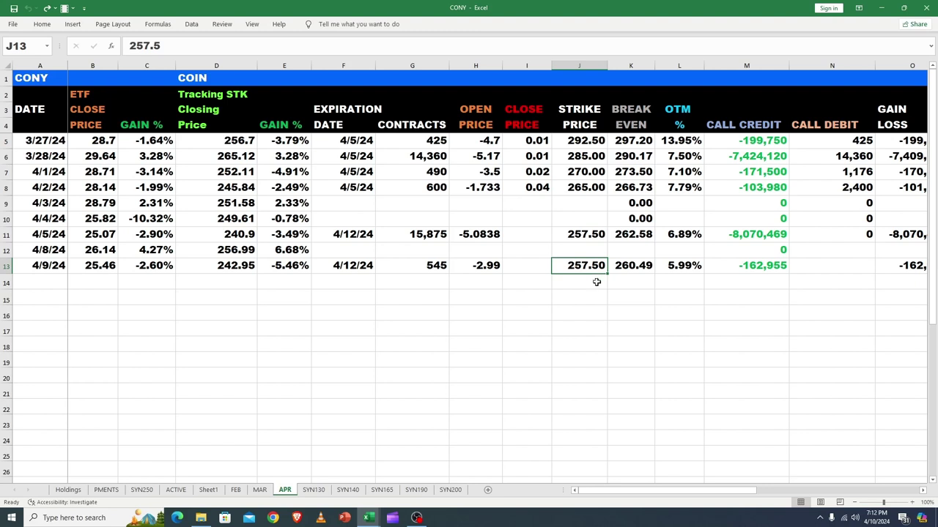
pyautogui.click(422, 239)
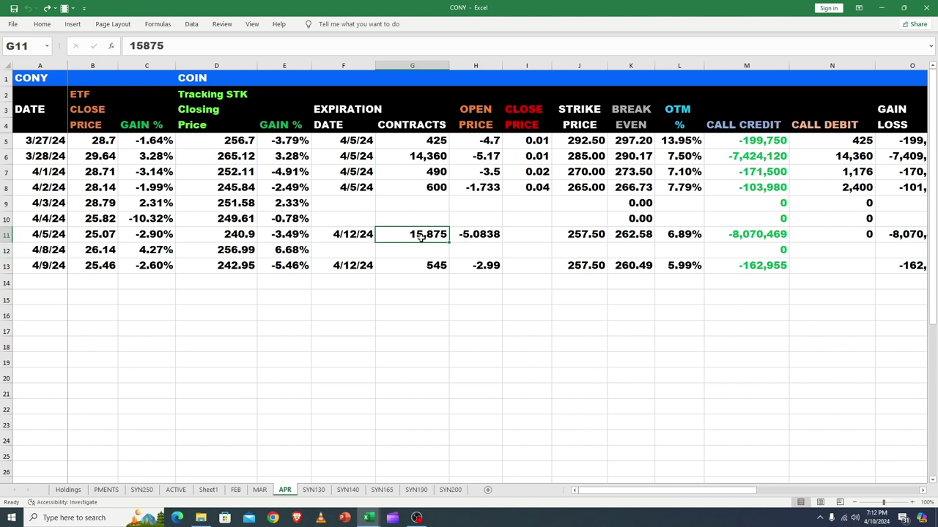
pyautogui.click(441, 267)
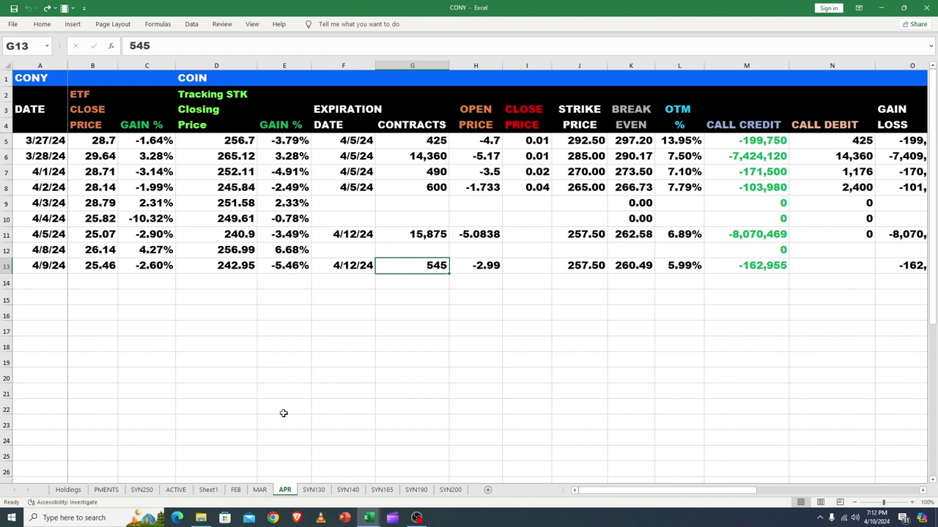
pyautogui.click(176, 490)
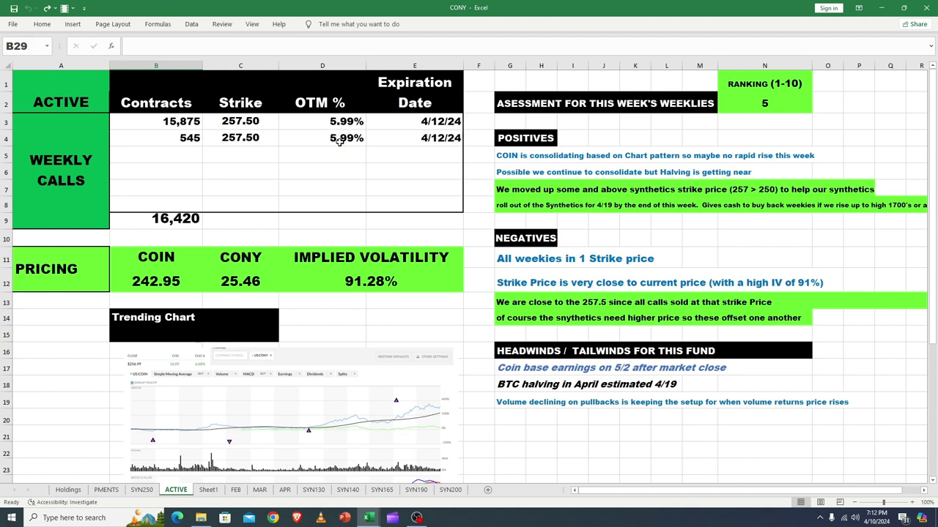
pyautogui.click(142, 285)
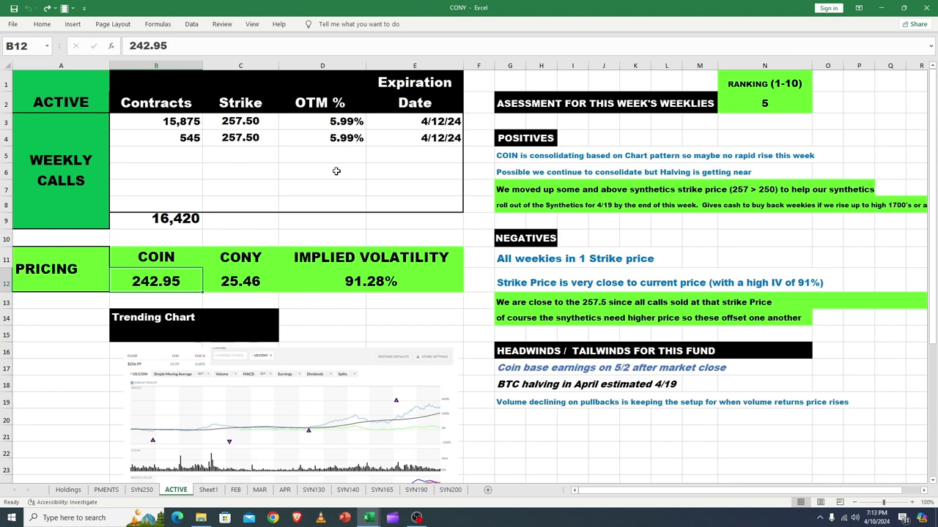
pyautogui.click(237, 137)
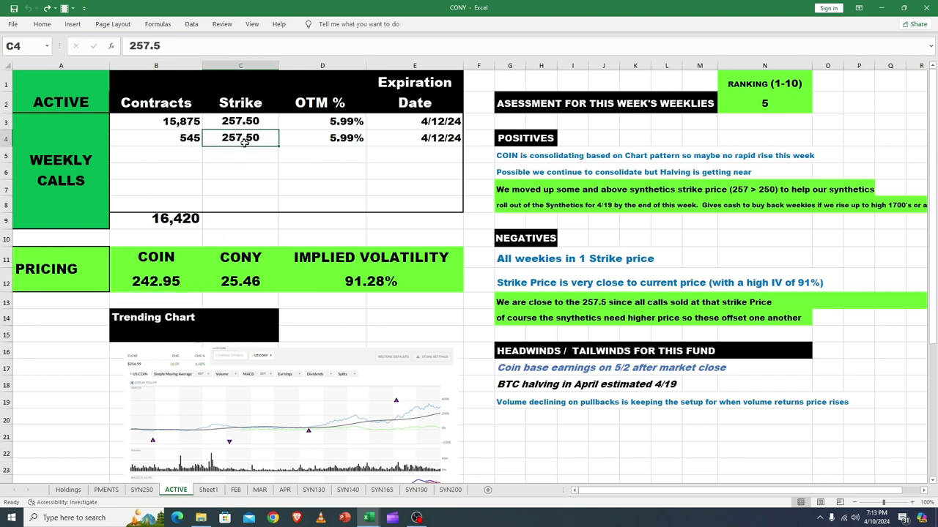
pyautogui.click(333, 141)
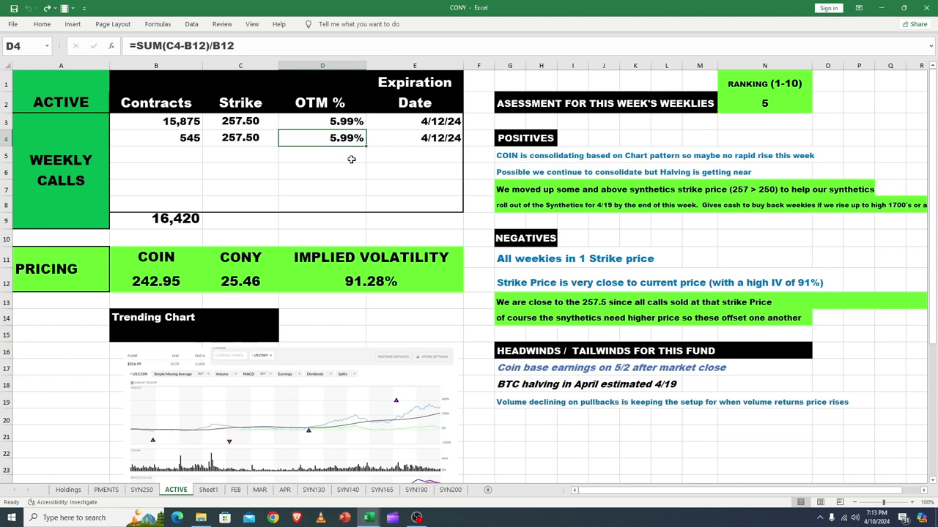
pyautogui.click(345, 285)
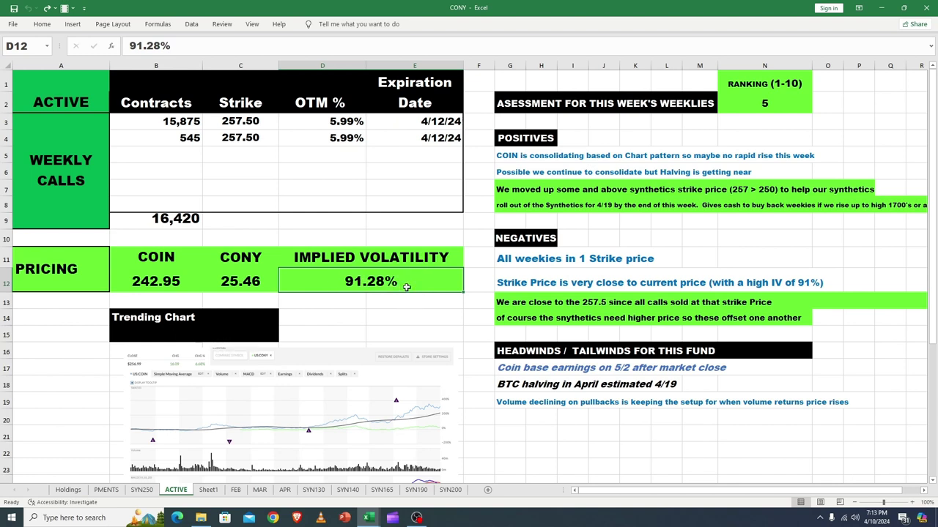
pyautogui.click(242, 281)
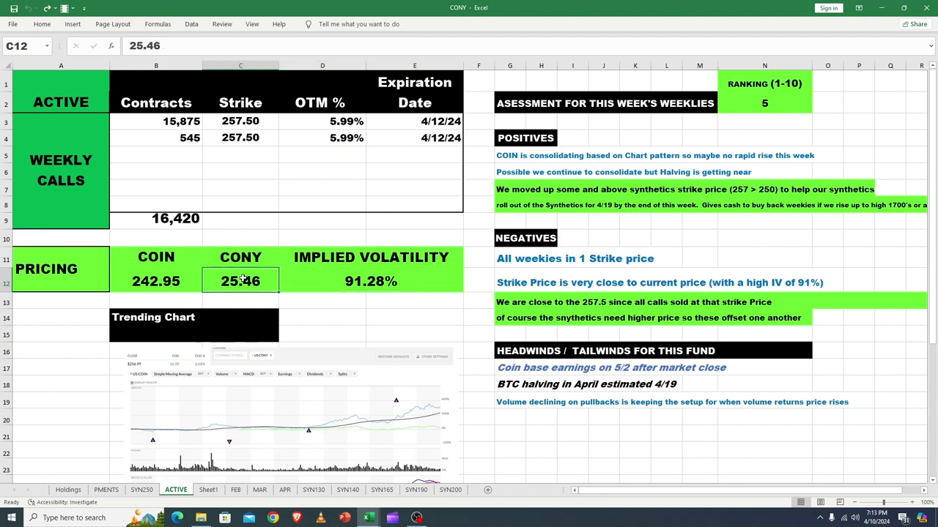
# Inspect APR's 4/9/24 call credit, gain/loss and -8,233,424 running total formulas, then go to PMENTS.
pyautogui.click(284, 491)
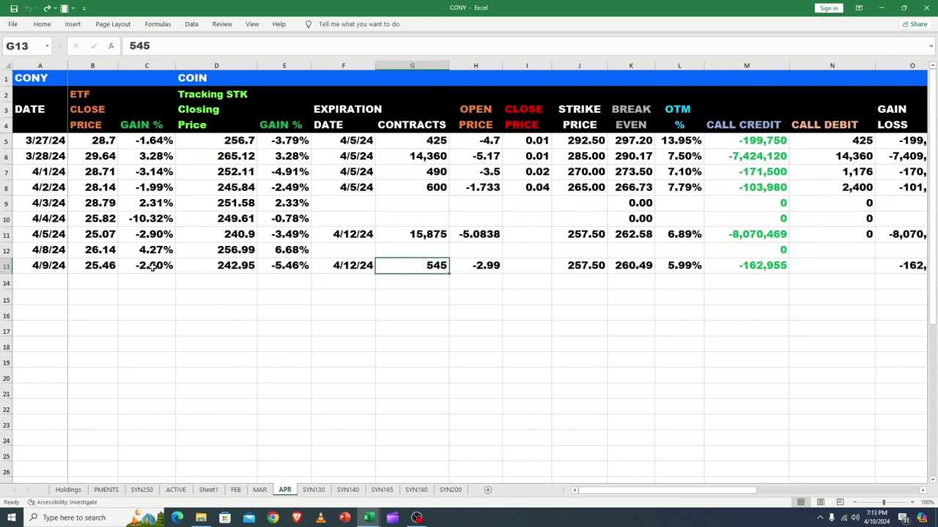
pyautogui.click(746, 268)
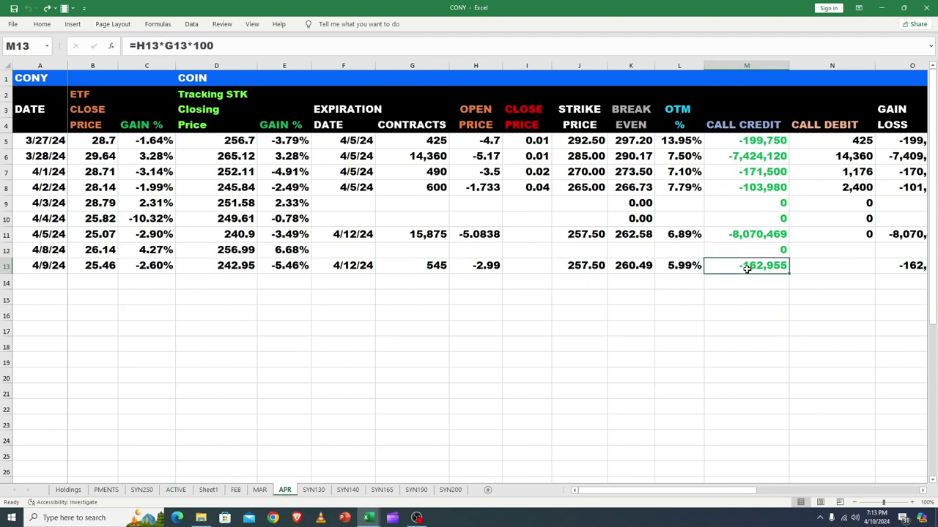
pyautogui.moveTo(686, 495); pyautogui.dragTo(734, 494)
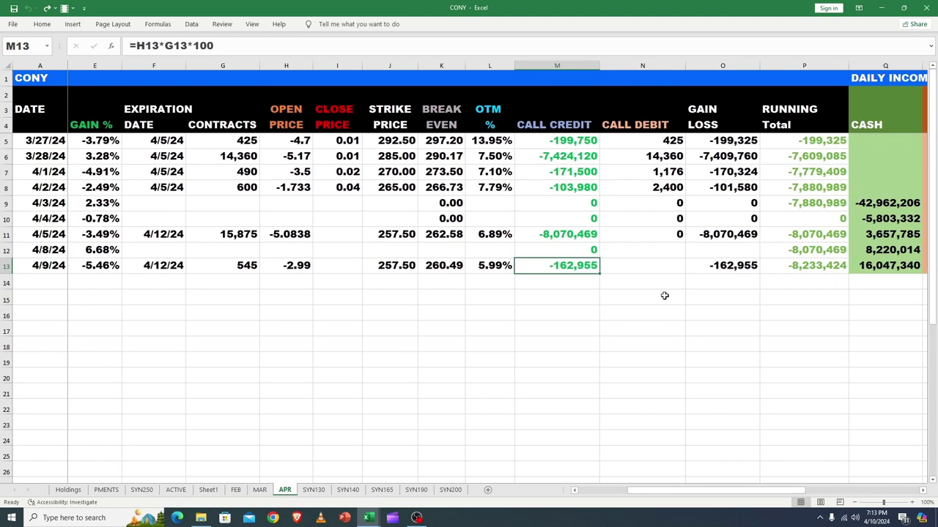
pyautogui.click(730, 266)
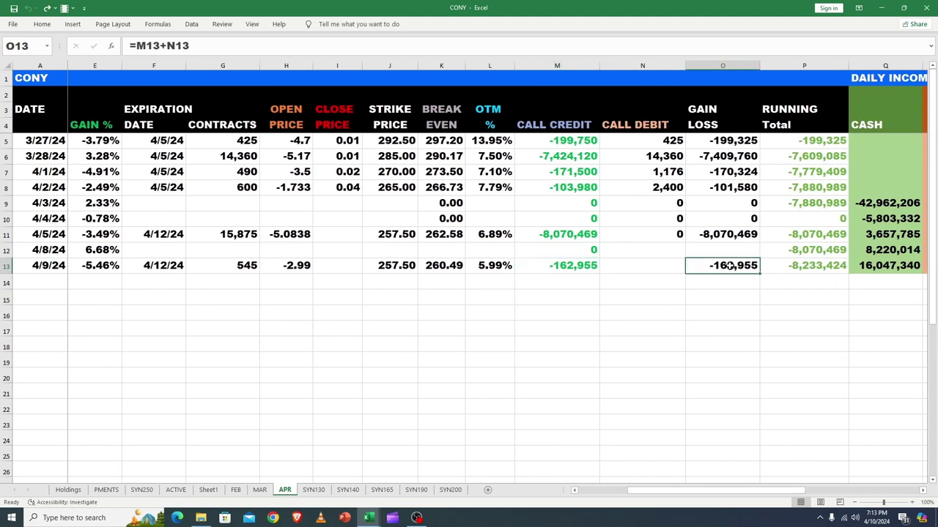
pyautogui.click(817, 266)
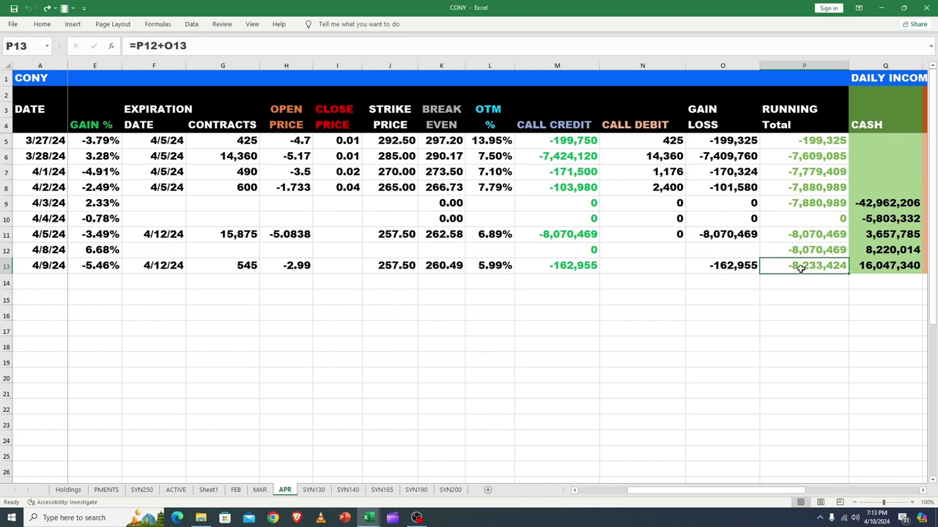
pyautogui.click(106, 490)
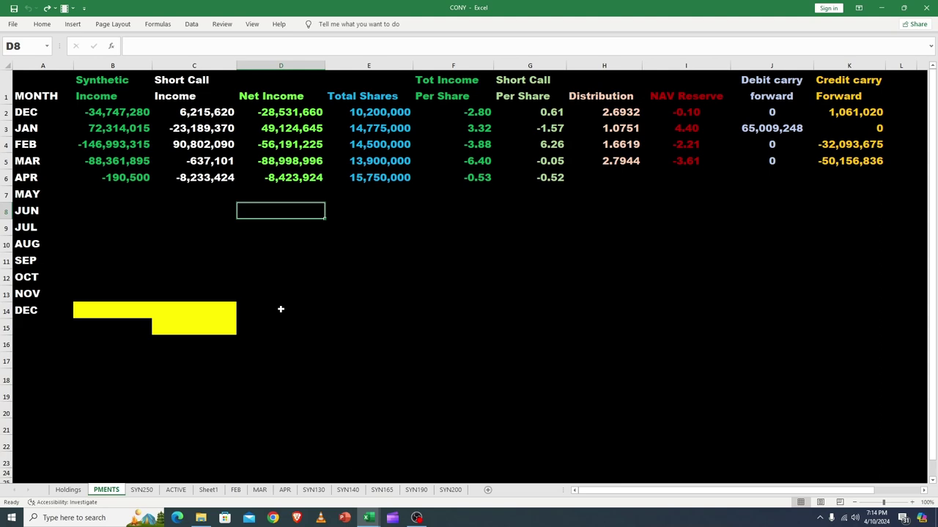
# Confirm April's 15,750,000 total shares on PMENTS, then move to the Holdings sheet.
pyautogui.click(367, 179)
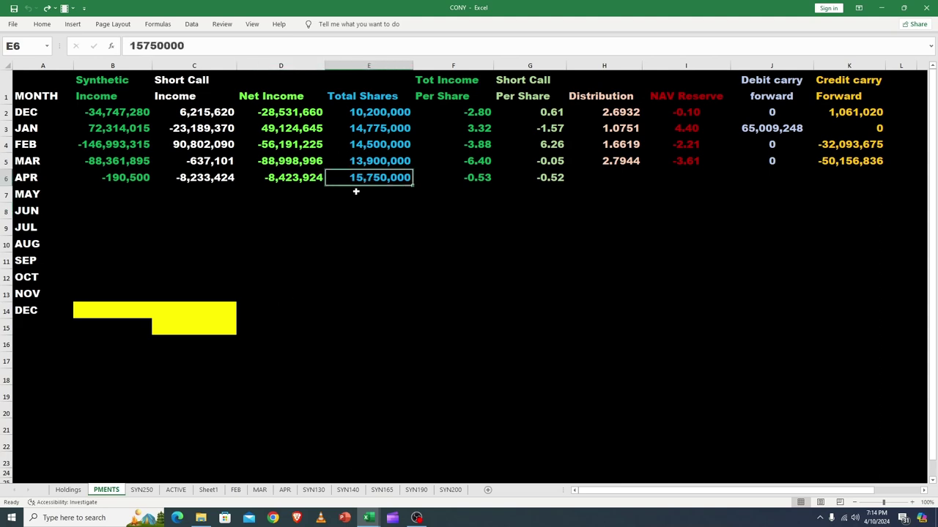
pyautogui.click(67, 490)
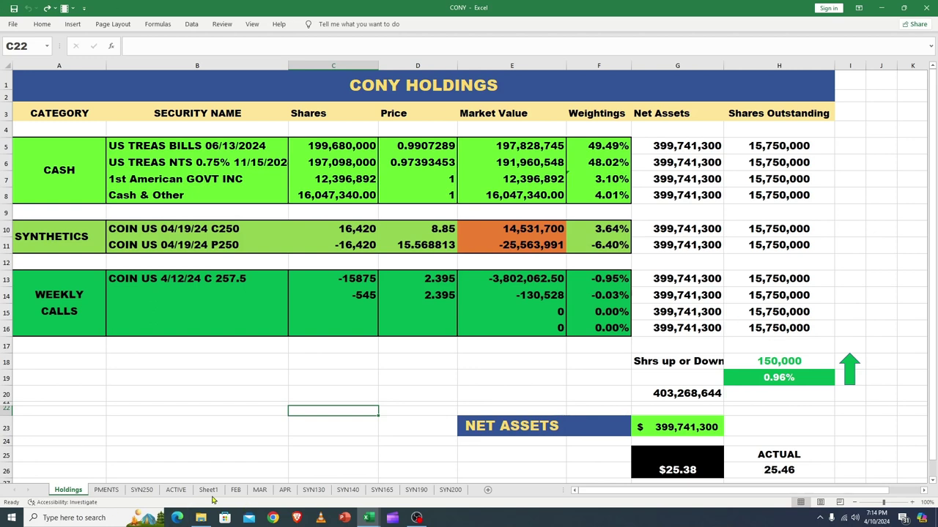
# Switch back to the APR sheet showing the 4/9/24 running total of -8,233,424.
pyautogui.click(285, 491)
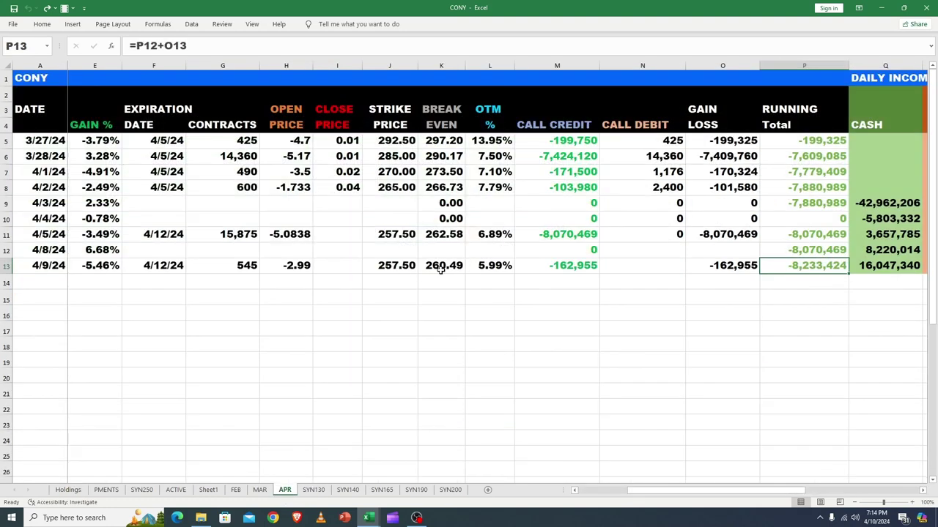
# Check APR's 4/9/24 open price of -2.99, break-even and 4/5/24 call credit, then return to ACTIVE.
pyautogui.click(292, 270)
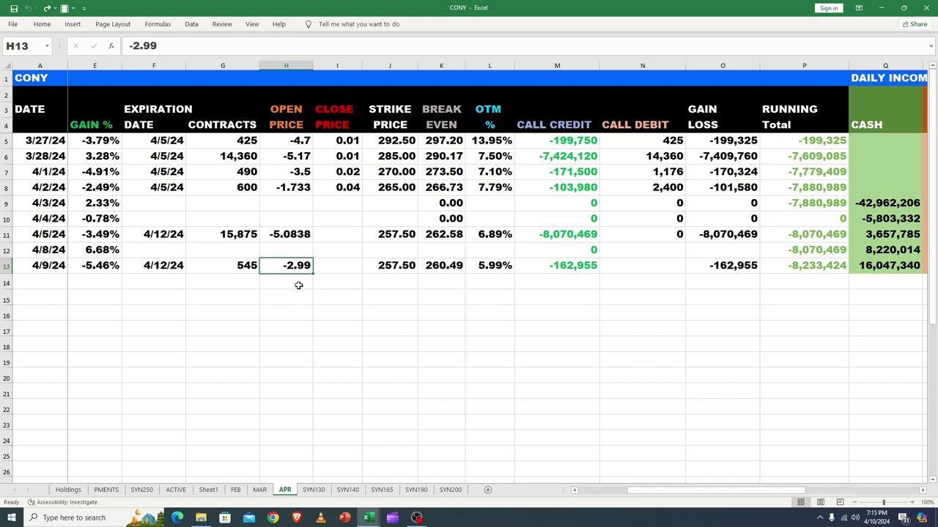
pyautogui.click(454, 266)
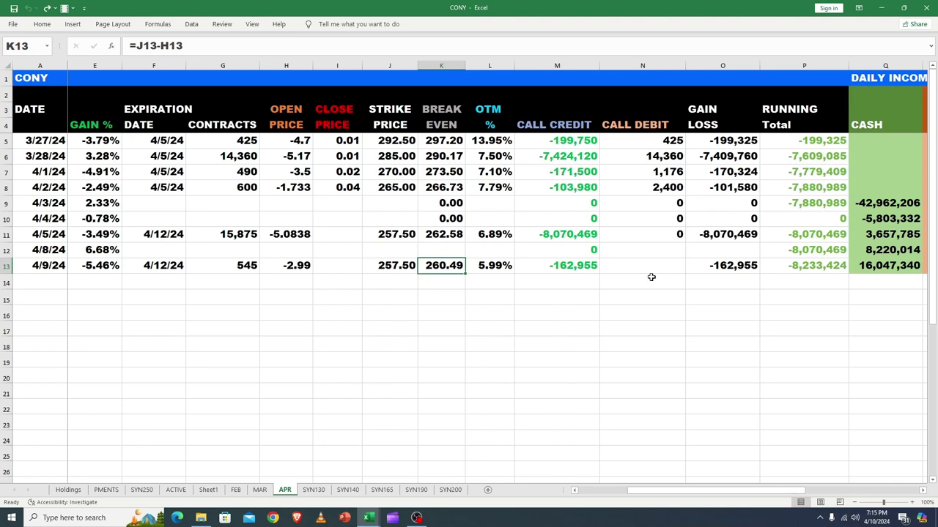
pyautogui.click(564, 236)
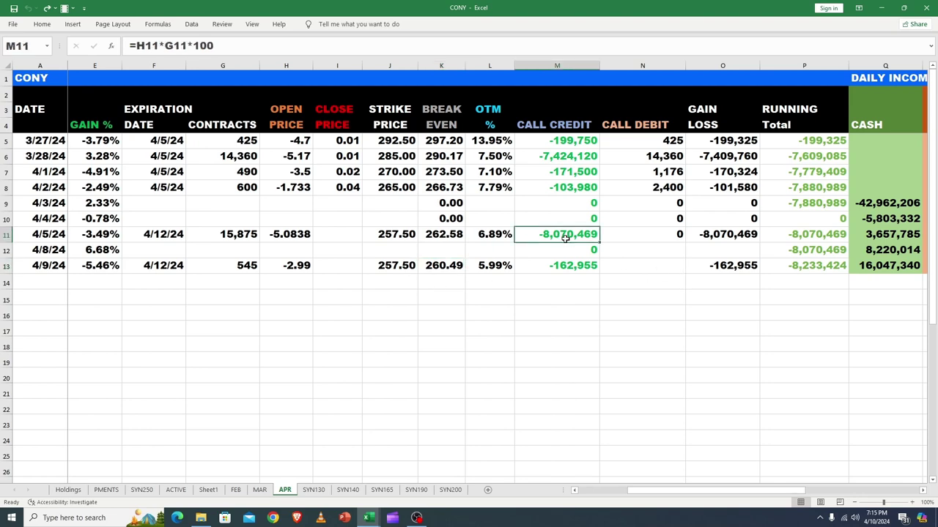
pyautogui.click(175, 489)
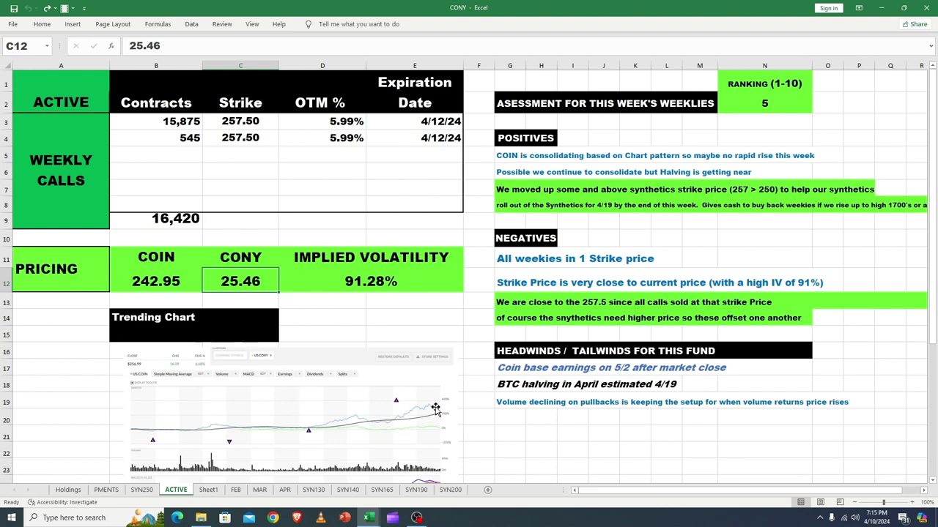
pyautogui.click(426, 317)
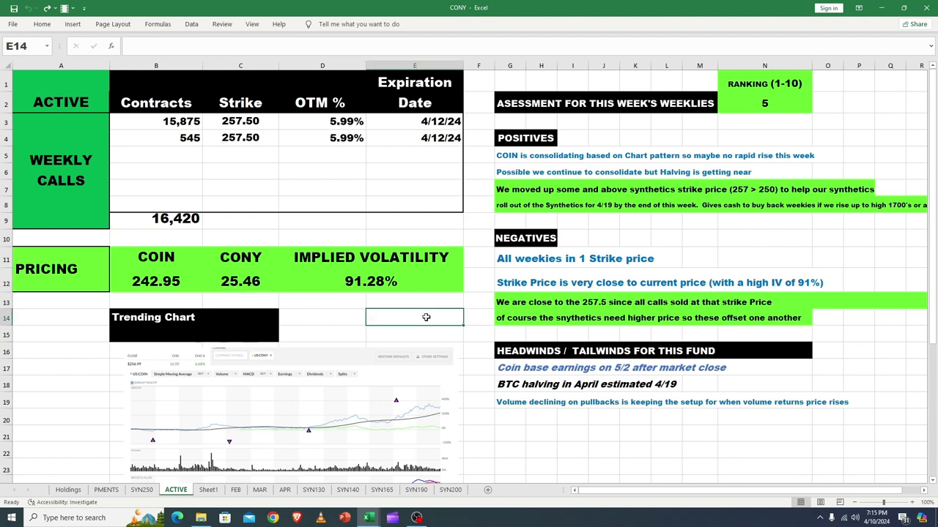
# On Holdings, check 15,750,000 shares outstanding and the 25.46 actual price, then select the COIN call name.
pyautogui.click(69, 490)
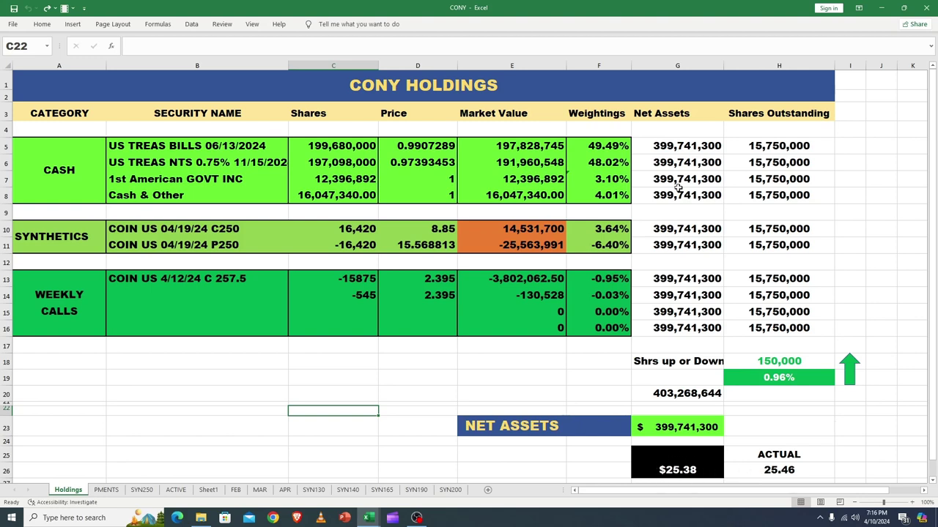
pyautogui.click(785, 328)
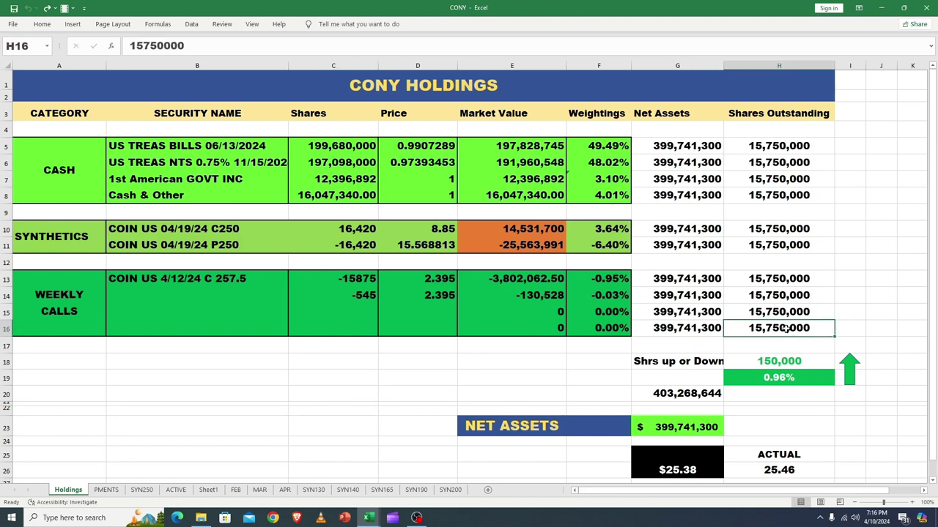
pyautogui.click(770, 474)
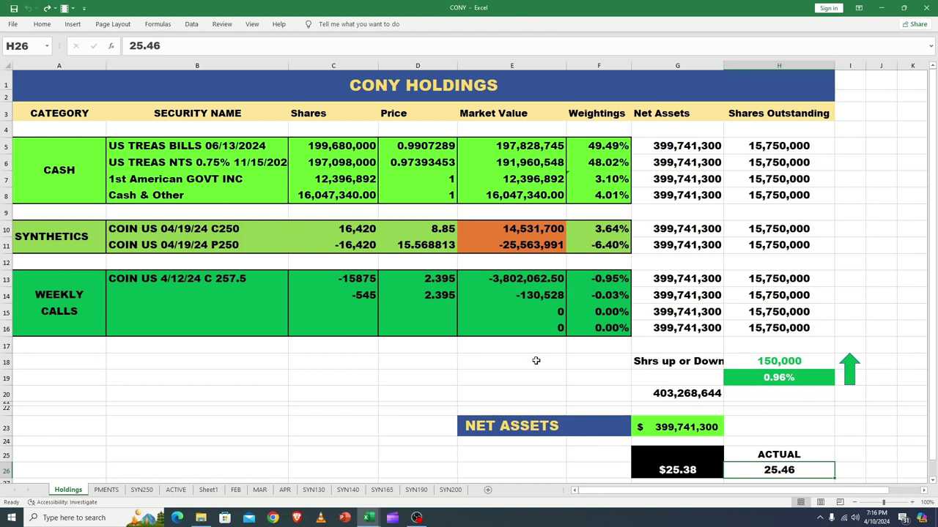
pyautogui.click(160, 279)
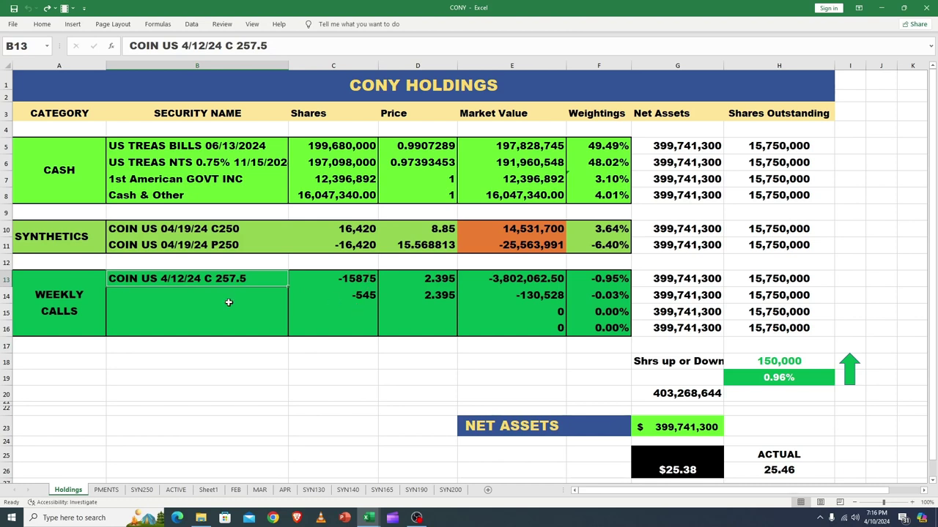
# Fill B13's security name down into B14 and confirm it as COIN US 4/12/24 C 257.6.
pyautogui.moveTo(287, 286); pyautogui.dragTo(282, 301)
pyautogui.click(278, 296)
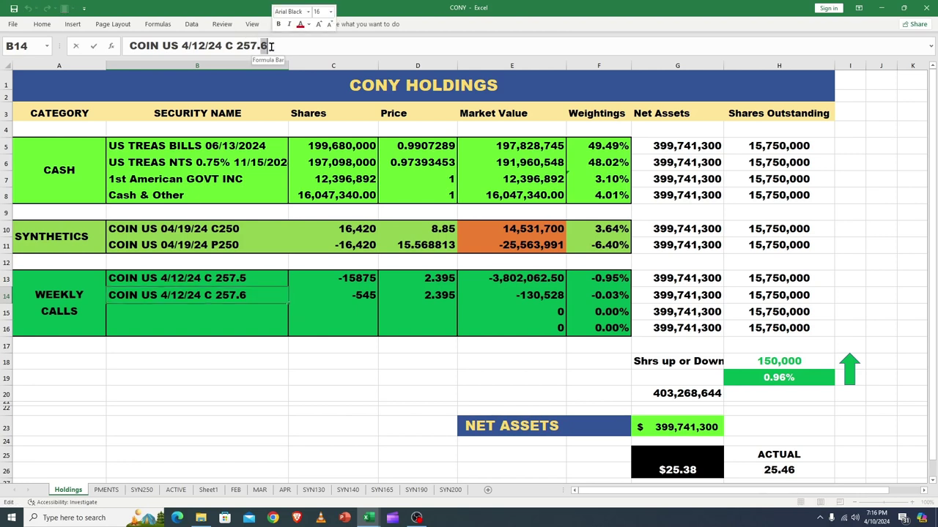
pyautogui.press('Return')
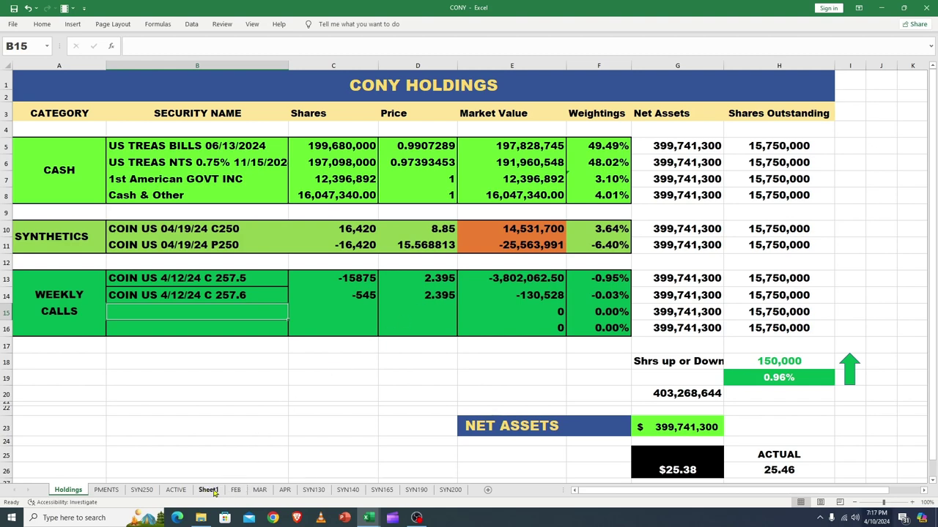
# On the ACTIVE sheet, read the note about COIN consolidating beside the positives.
pyautogui.click(176, 490)
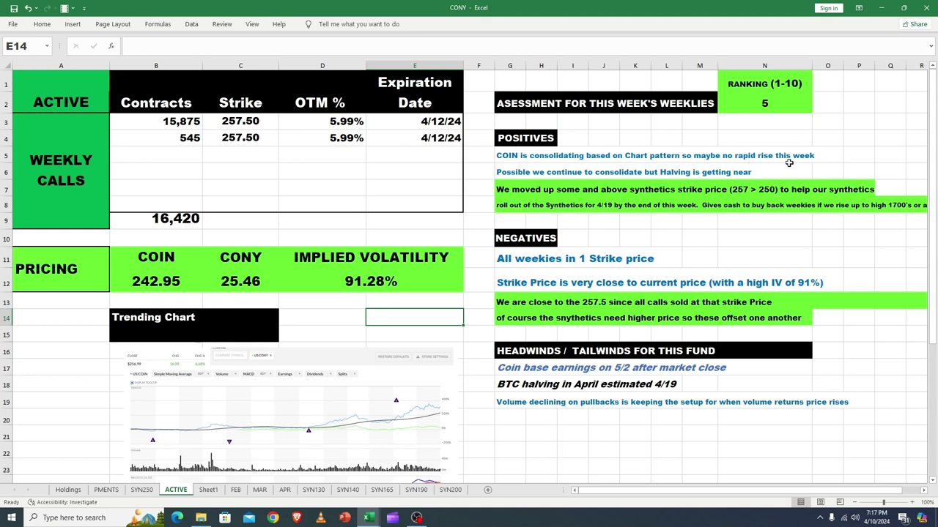
pyautogui.click(768, 156)
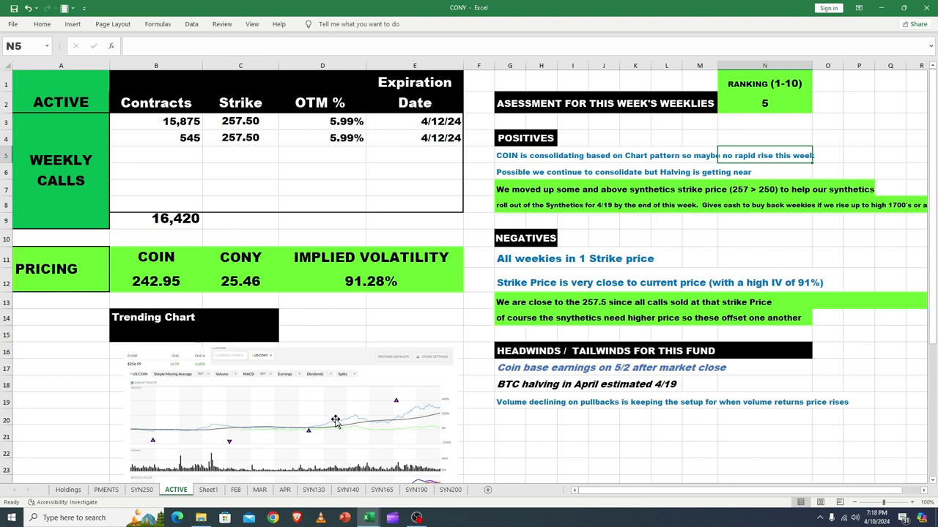
# On PMENTS, review April's -0.52 short call income and total shares, and March's -3.61 NAV reserve.
pyautogui.click(106, 490)
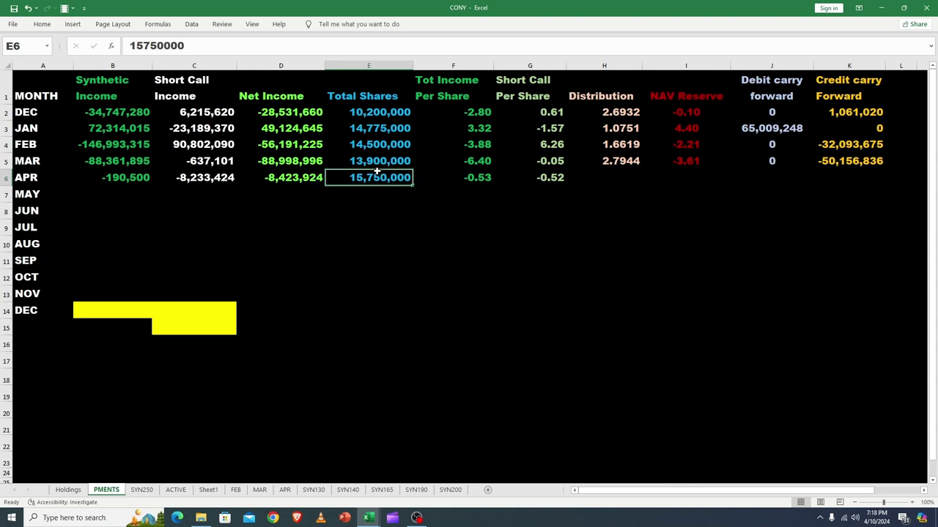
pyautogui.click(212, 178)
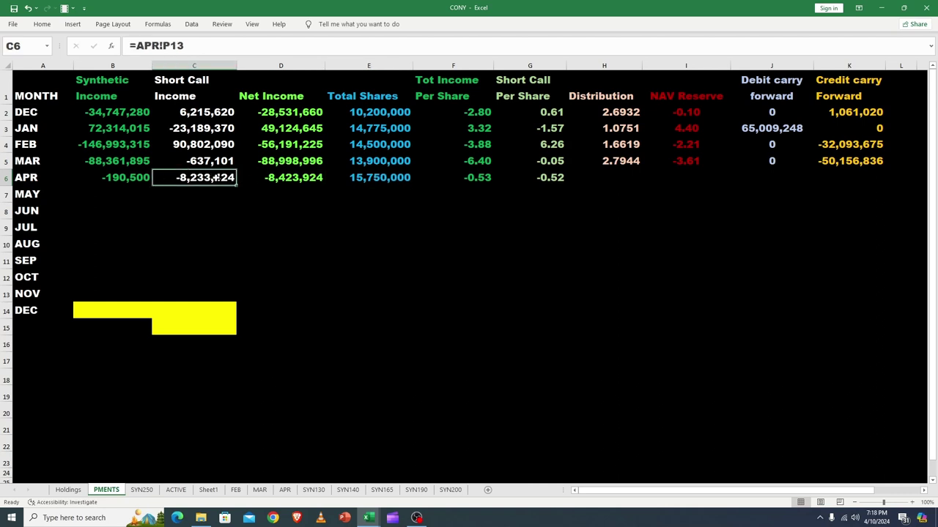
pyautogui.click(372, 179)
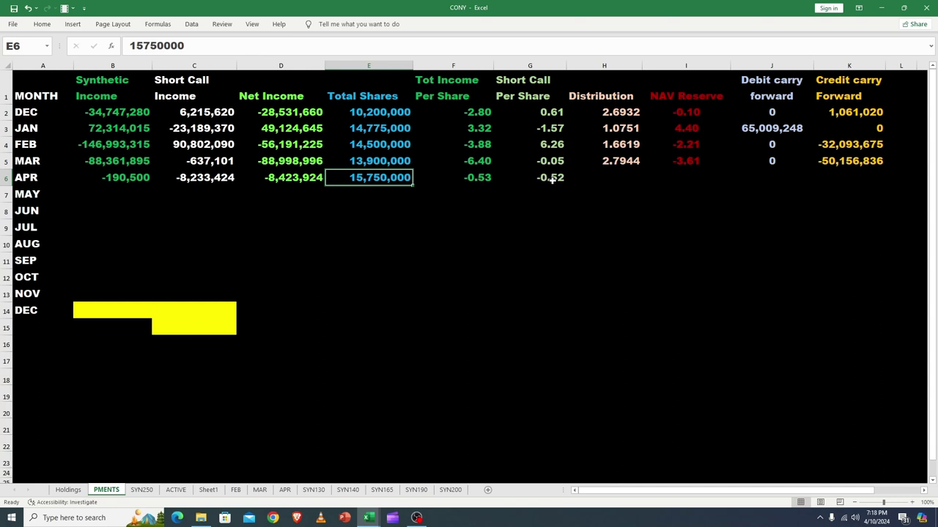
pyautogui.click(684, 161)
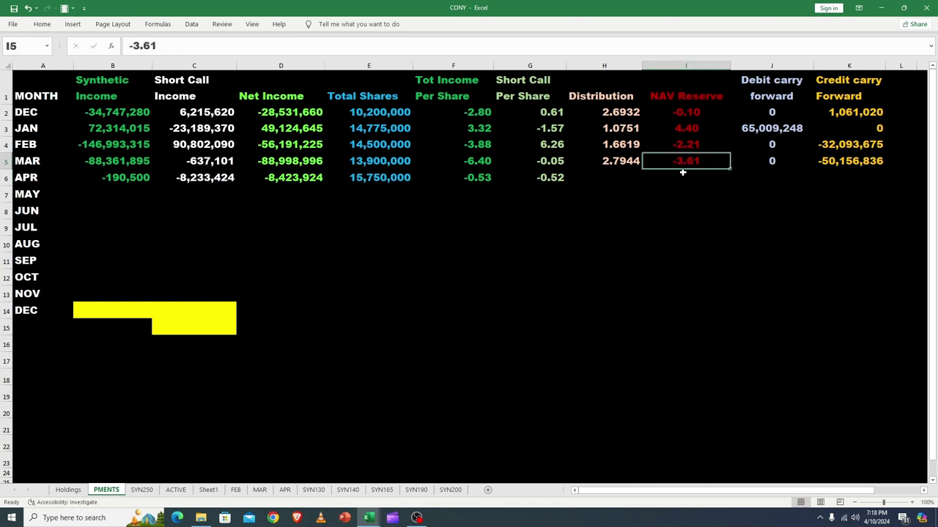
# Inspect the SYN250 open put's -15.57 trade price in C20, then return to CONY HOLDINGS.
pyautogui.click(143, 491)
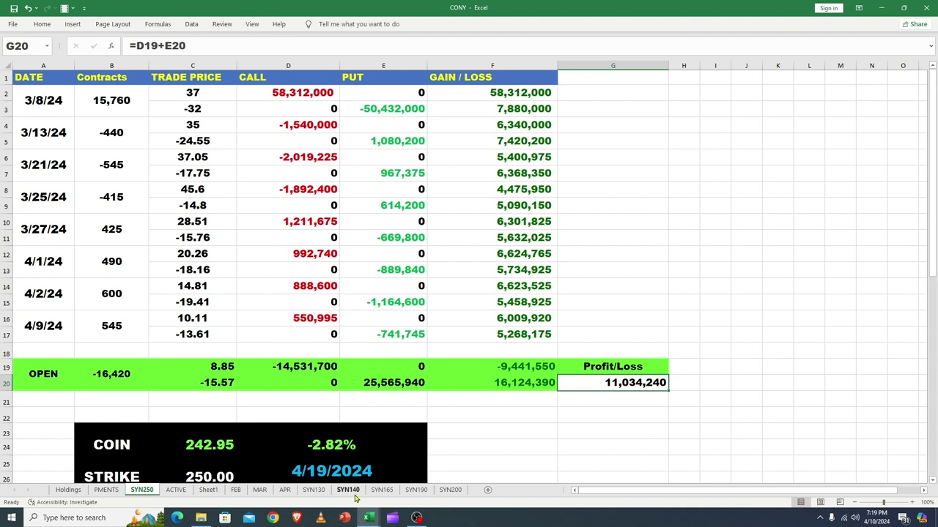
pyautogui.click(213, 384)
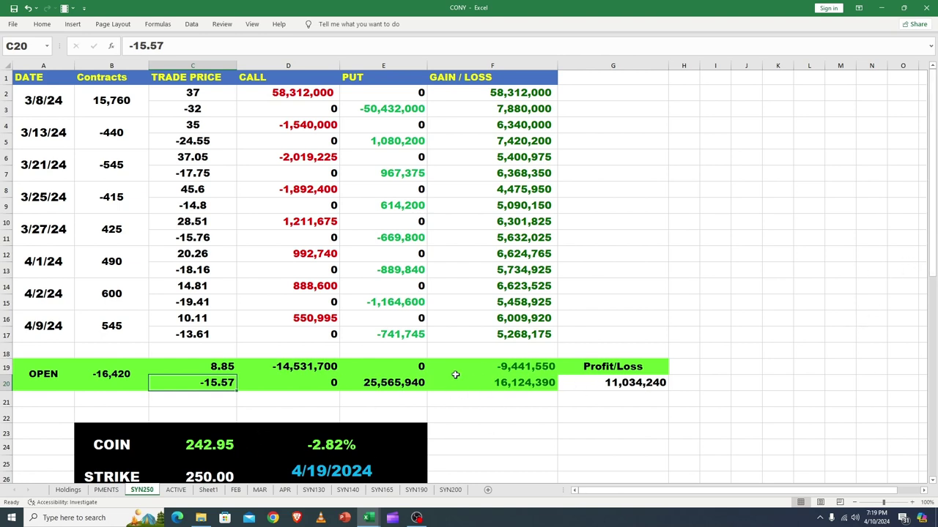
pyautogui.click(68, 490)
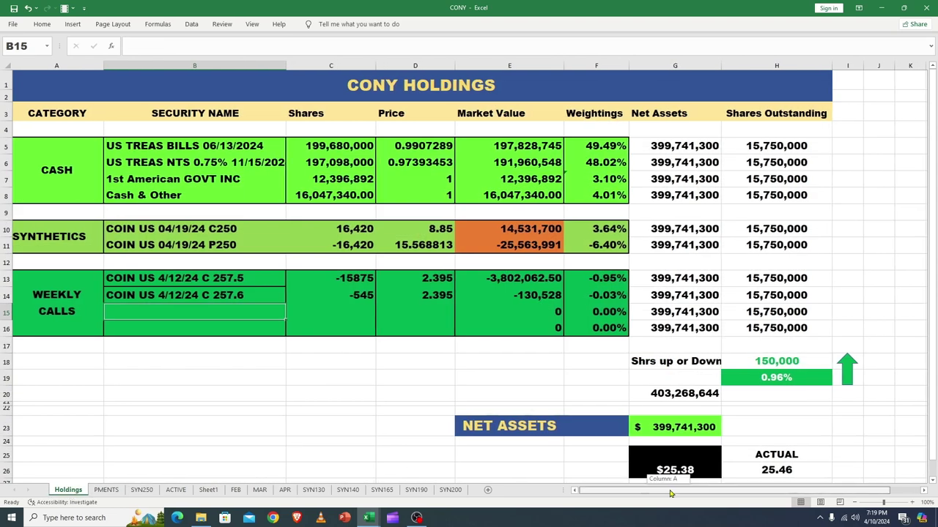
# On the CONY APR sheet, inspect the 4/9/24 net-asset change formula in V13 and the cash figure in Q13.
pyautogui.moveTo(669, 494); pyautogui.dragTo(681, 491)
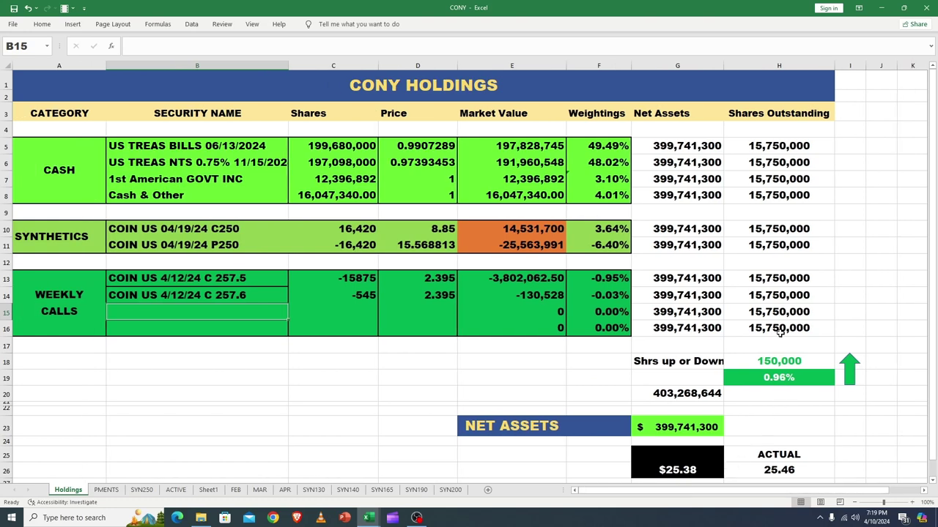
pyautogui.click(286, 490)
pyautogui.moveTo(649, 496); pyautogui.dragTo(789, 496)
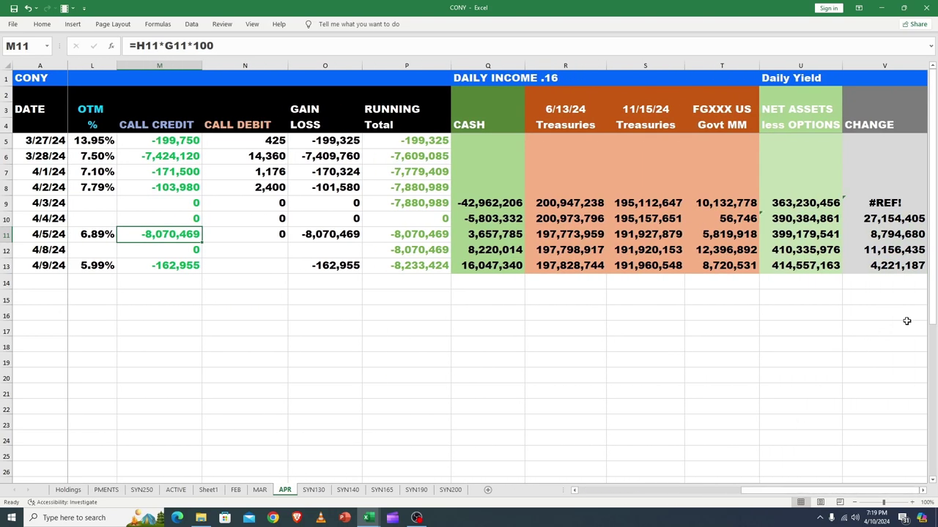
pyautogui.click(884, 266)
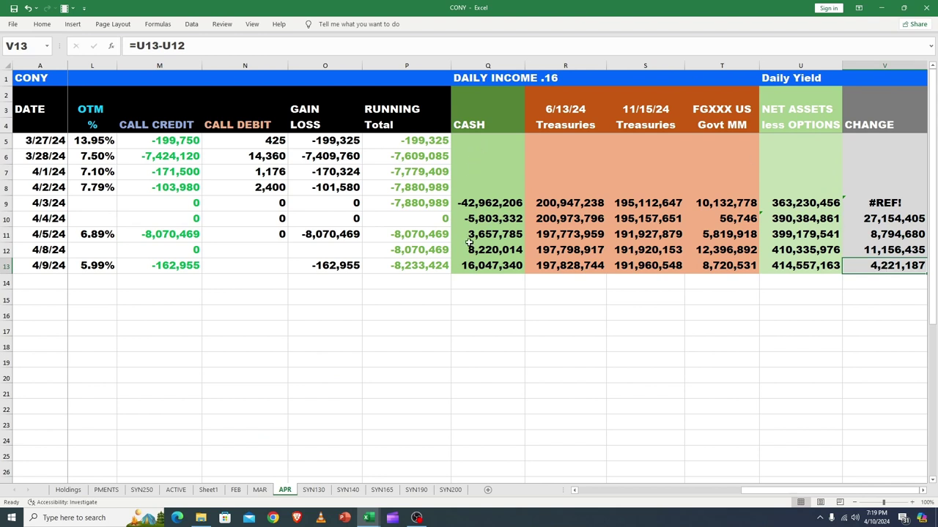
pyautogui.click(476, 266)
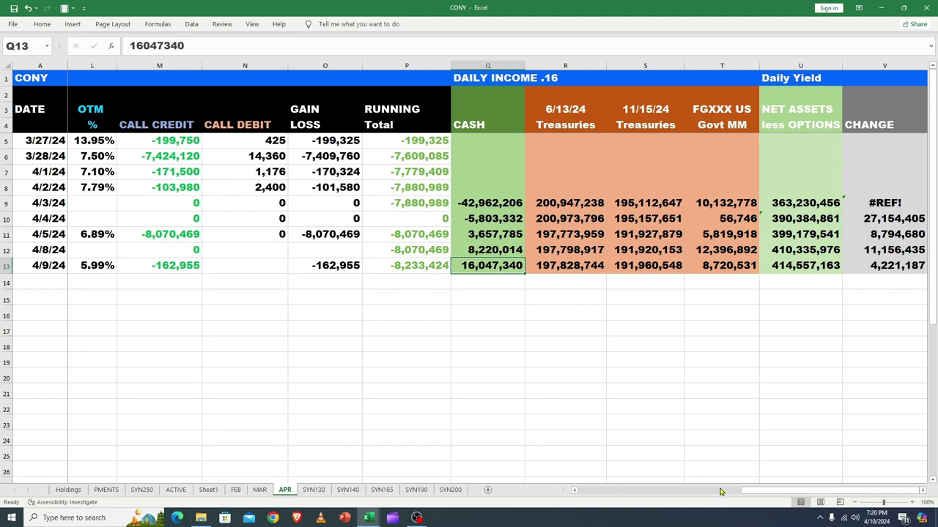
pyautogui.moveTo(758, 496); pyautogui.dragTo(583, 504)
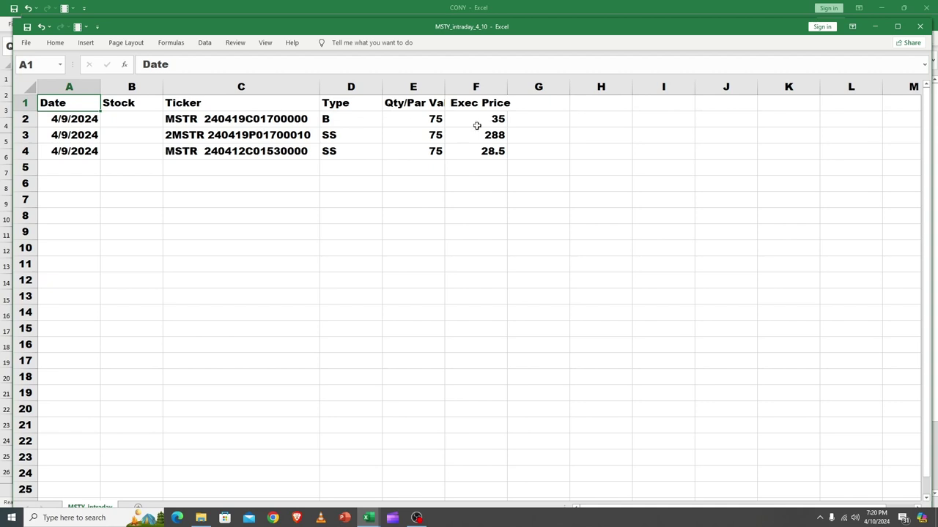
# Check the bought MSTR 240419C01700000 call's 35 execution price in F2.
pyautogui.click(486, 120)
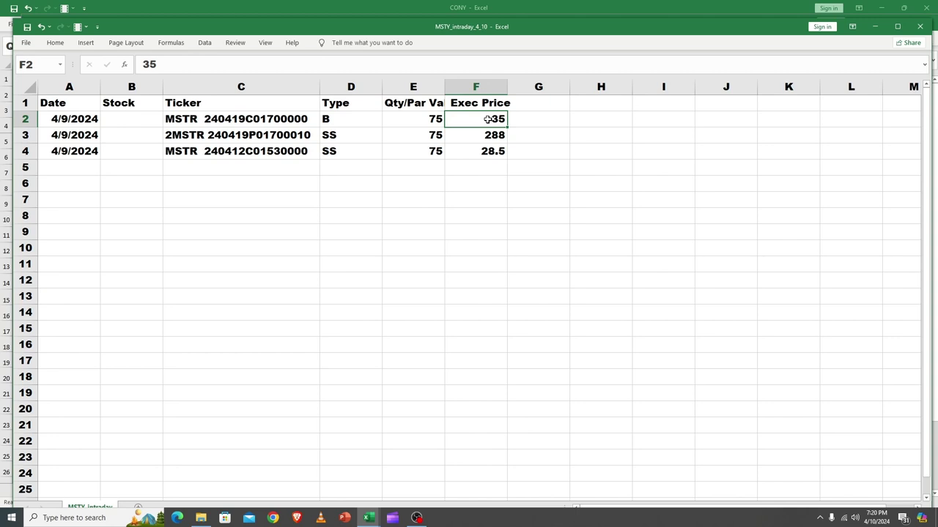
pyautogui.click(494, 134)
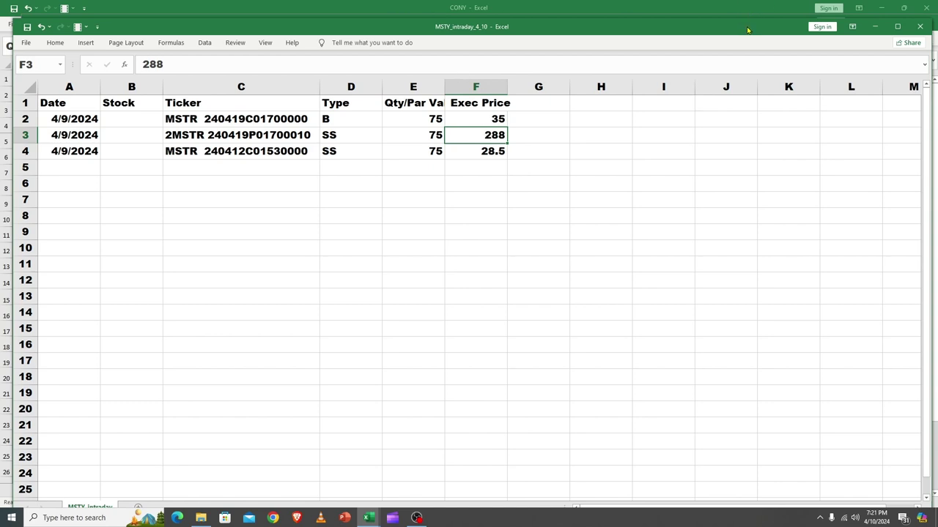
pyautogui.moveTo(747, 29); pyautogui.dragTo(748, 26)
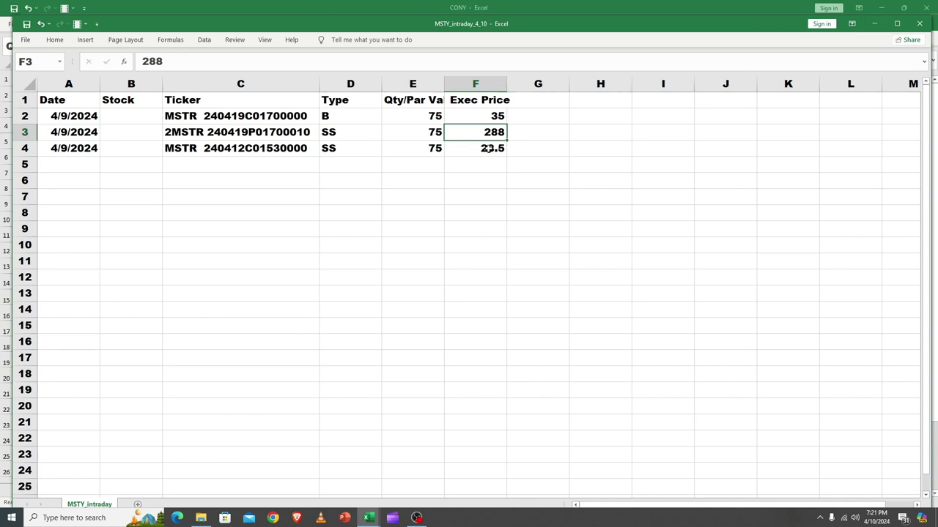
# Check the weekly call's 28.5 price, minimize MSTY_intraday, and maximize MSTY on its APR sheet.
pyautogui.click(489, 149)
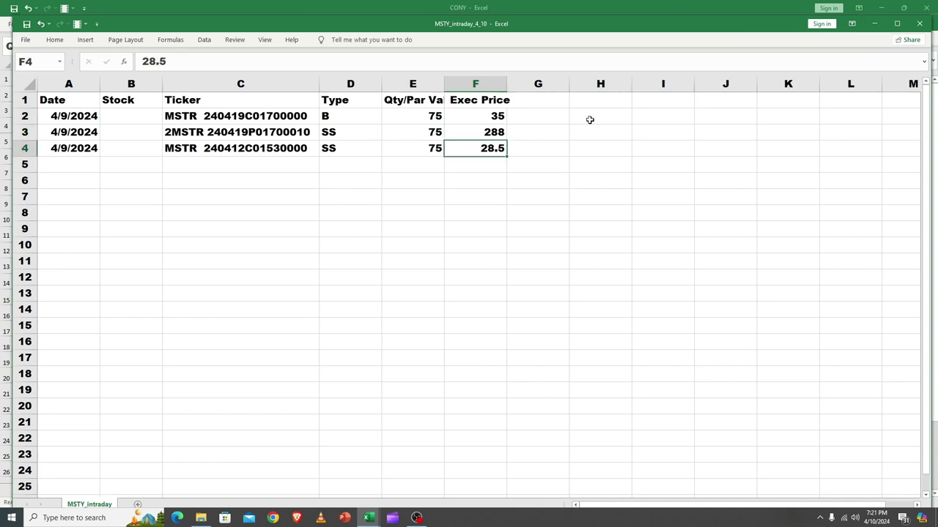
pyautogui.click(874, 25)
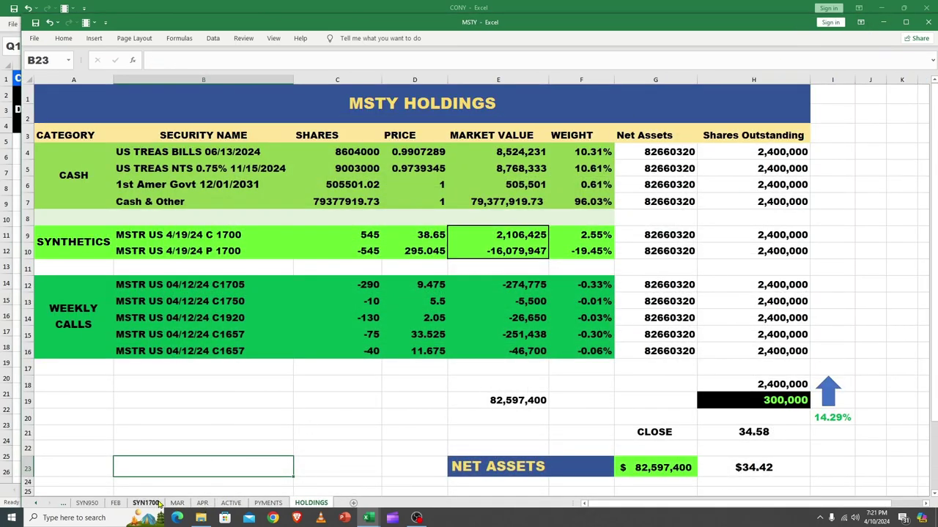
pyautogui.click(202, 503)
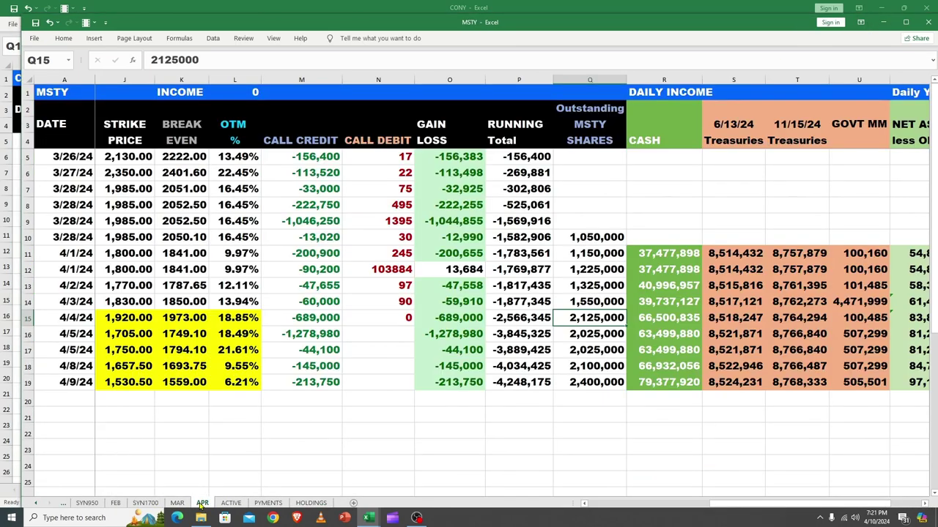
pyautogui.click(628, 63)
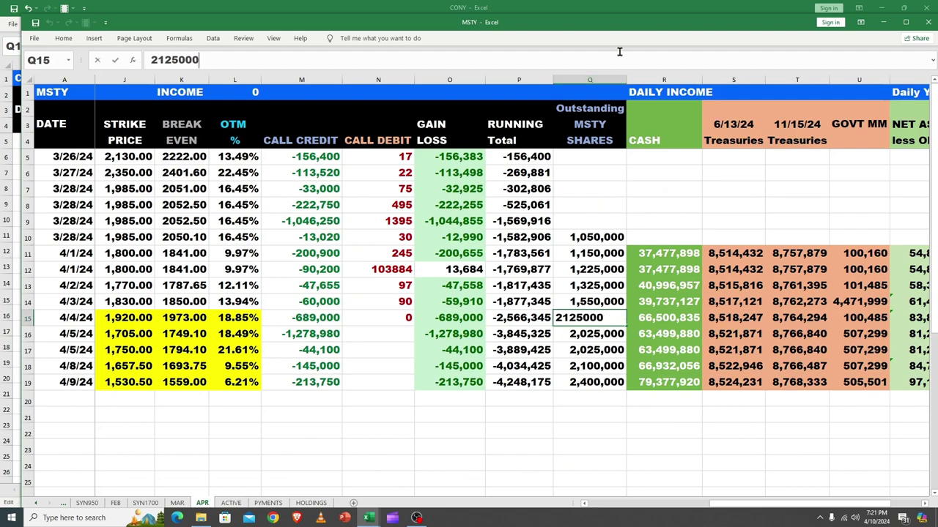
pyautogui.doubleClick(646, 21)
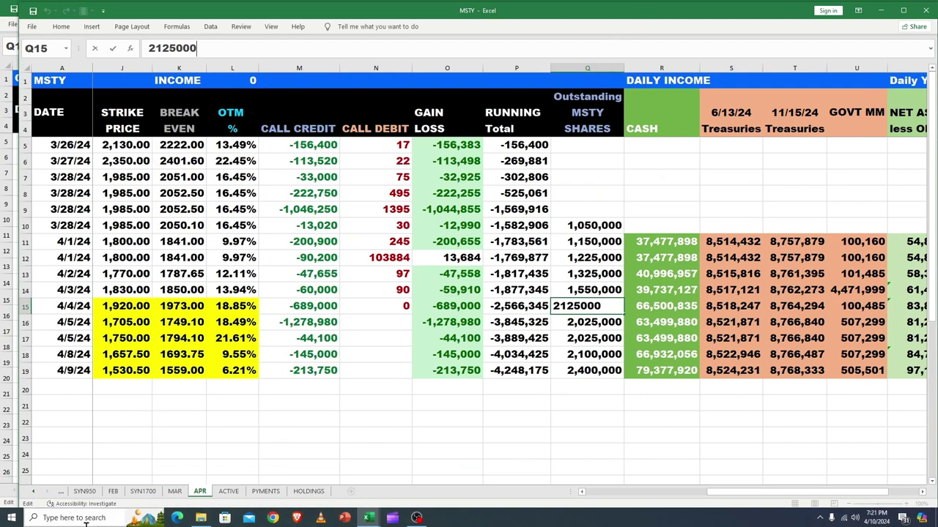
pyautogui.click(144, 492)
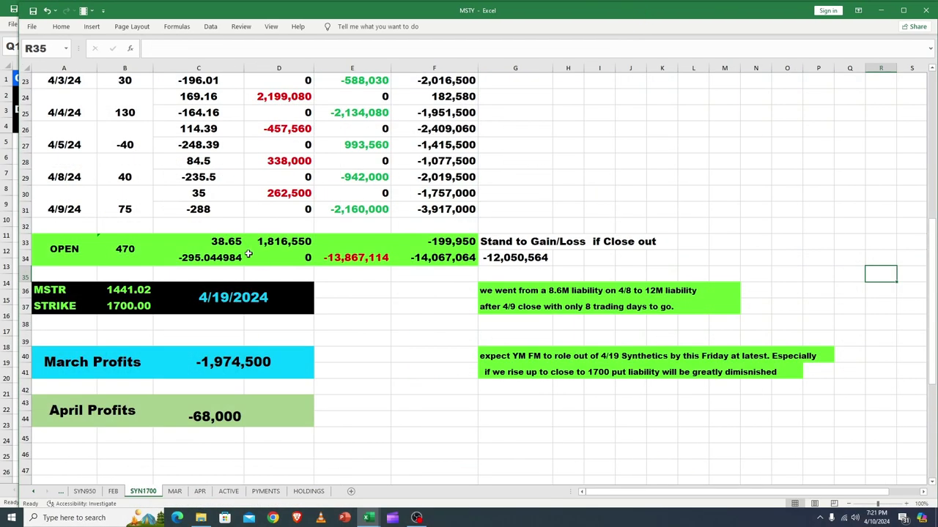
pyautogui.click(193, 195)
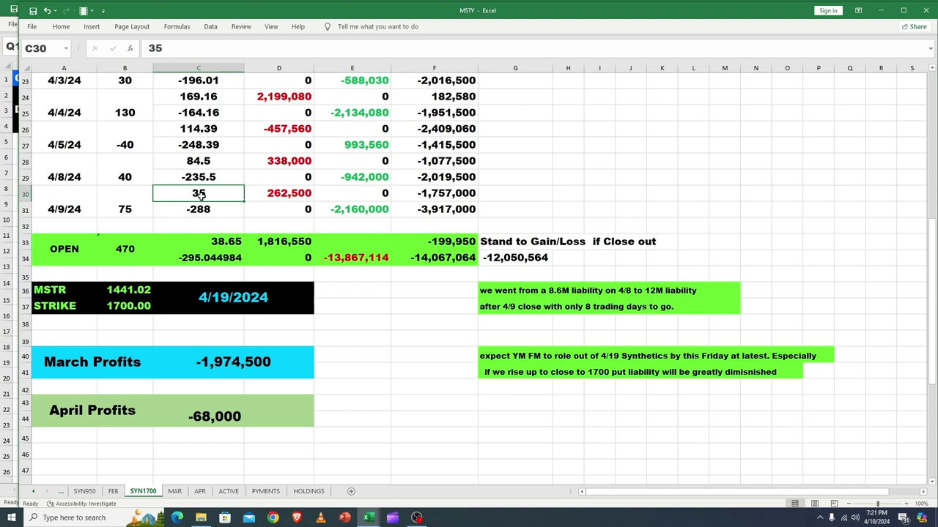
pyautogui.click(283, 198)
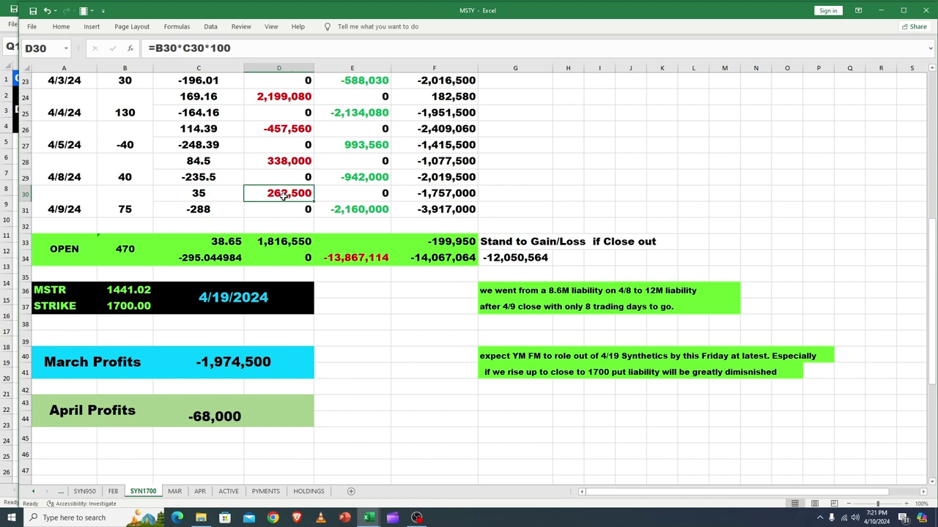
pyautogui.click(199, 212)
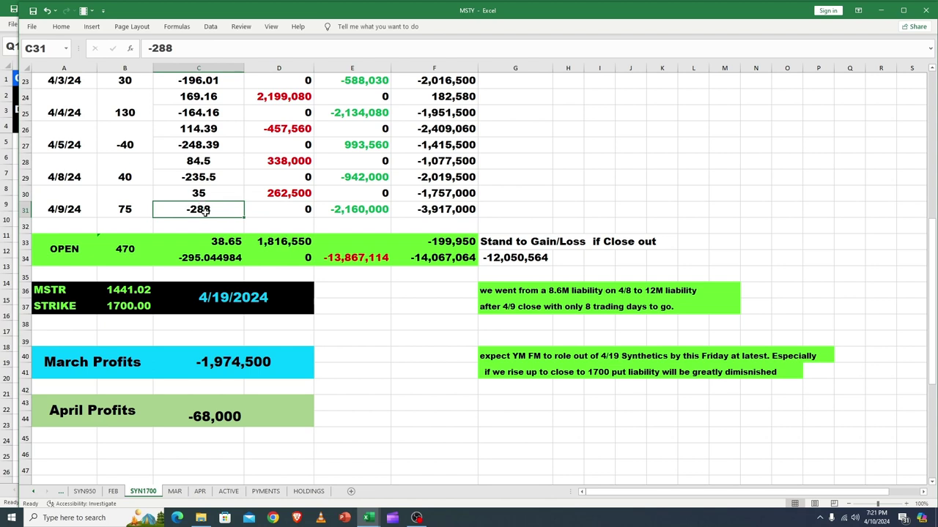
pyautogui.click(352, 208)
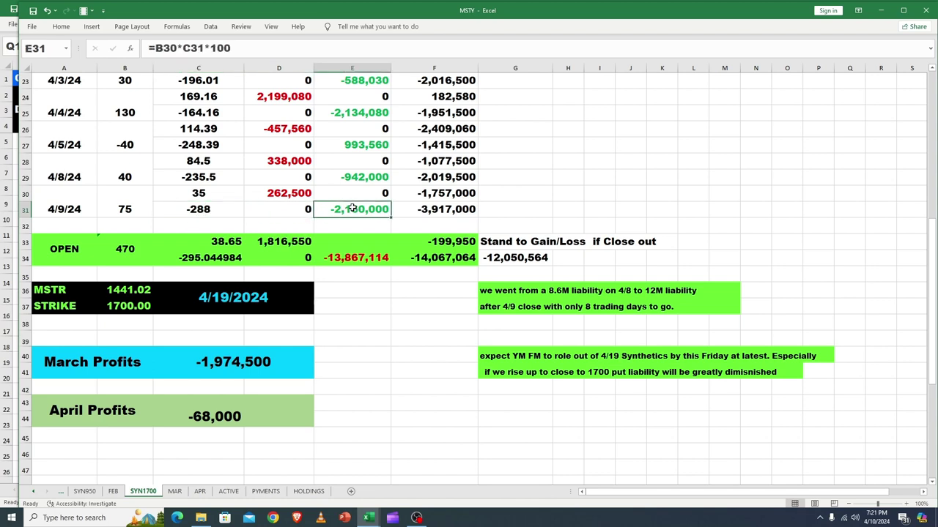
pyautogui.click(518, 258)
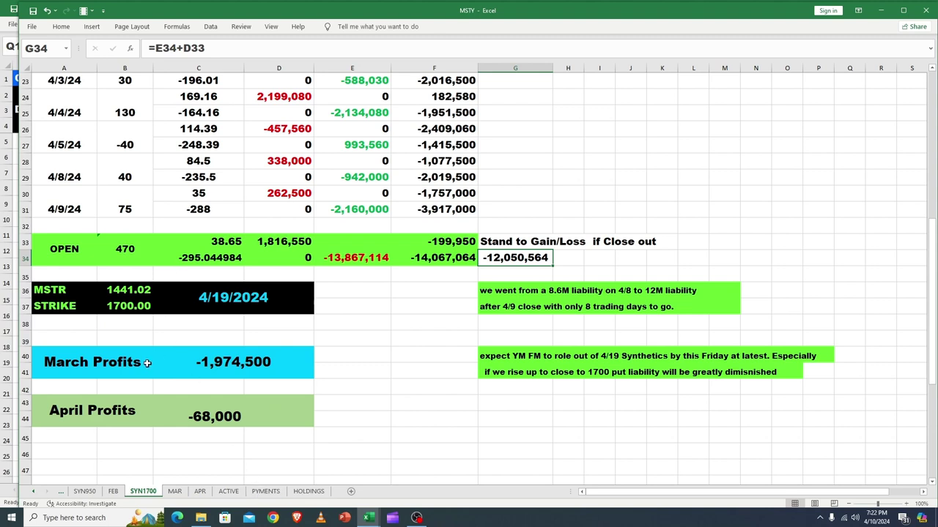
# Bring the MSTY workbook window to the front from the taskbar.
pyautogui.click(228, 492)
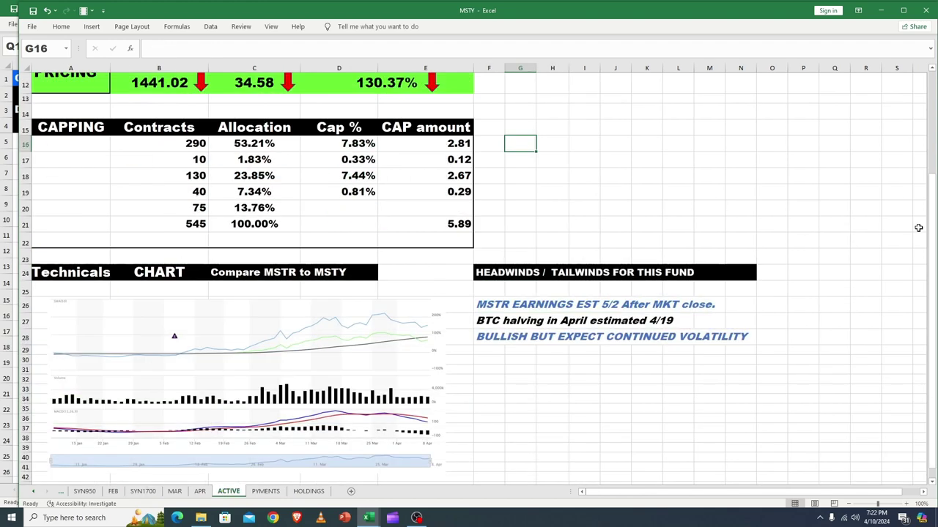
pyautogui.scroll(2, 916, 229)
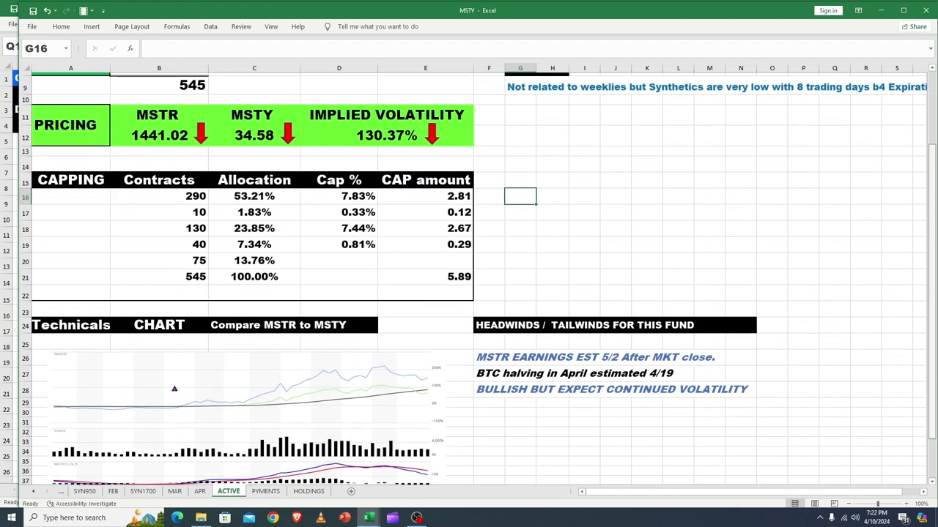
pyautogui.scroll(-1, 517, 465)
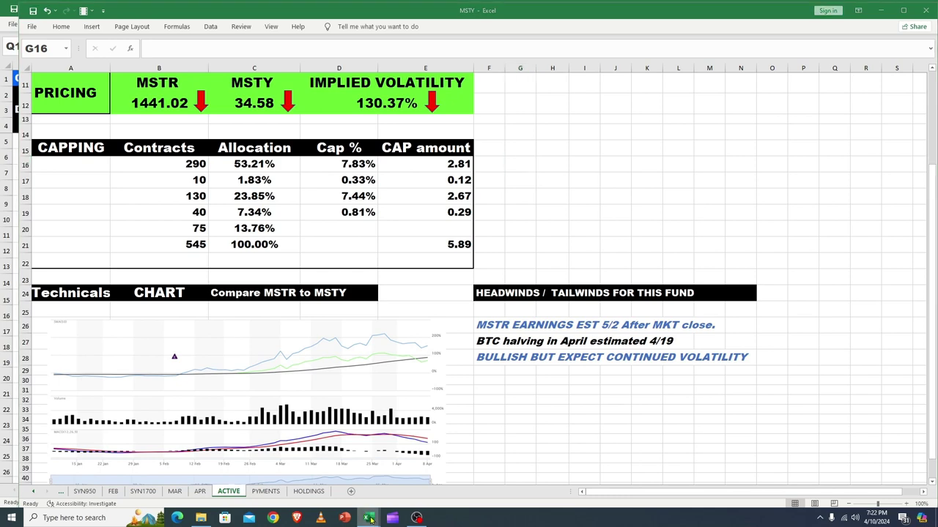
pyautogui.moveTo(370, 519)
pyautogui.click(364, 483)
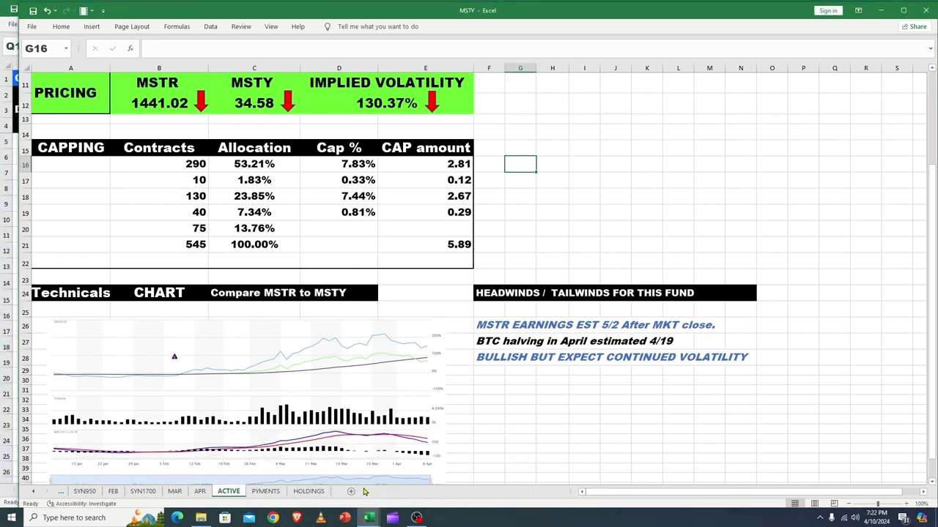
# On the APR sheet, check row 19's 75 contracts, -28.5 open price and 1,530.50 strike.
pyautogui.click(199, 492)
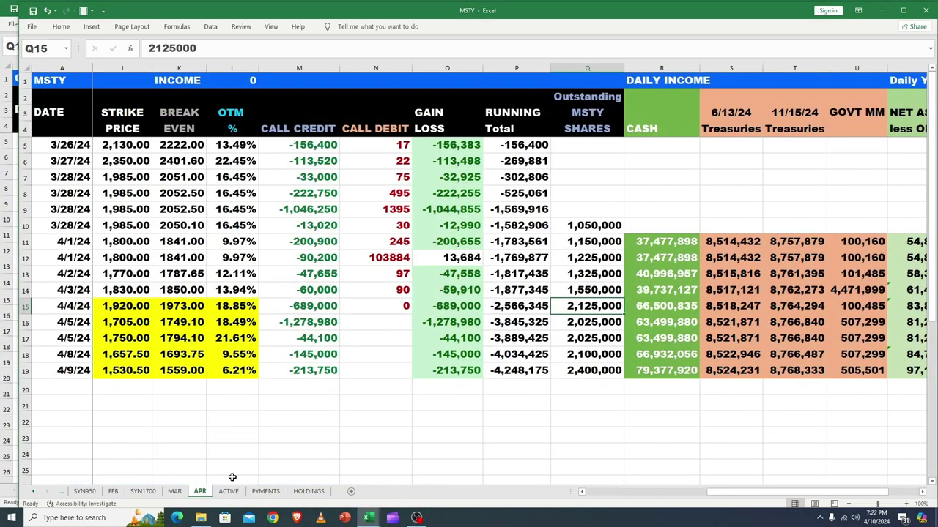
pyautogui.moveTo(710, 496); pyautogui.dragTo(585, 522)
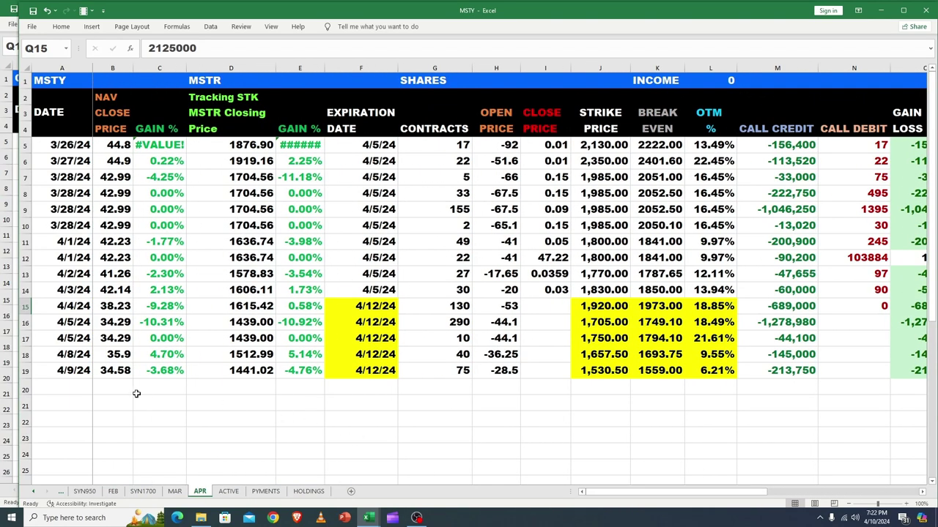
pyautogui.click(463, 370)
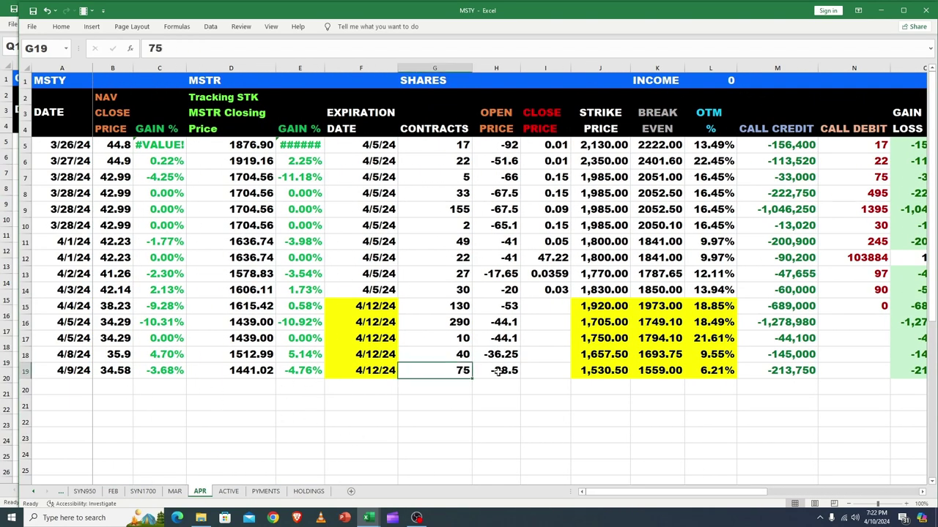
pyautogui.click(497, 371)
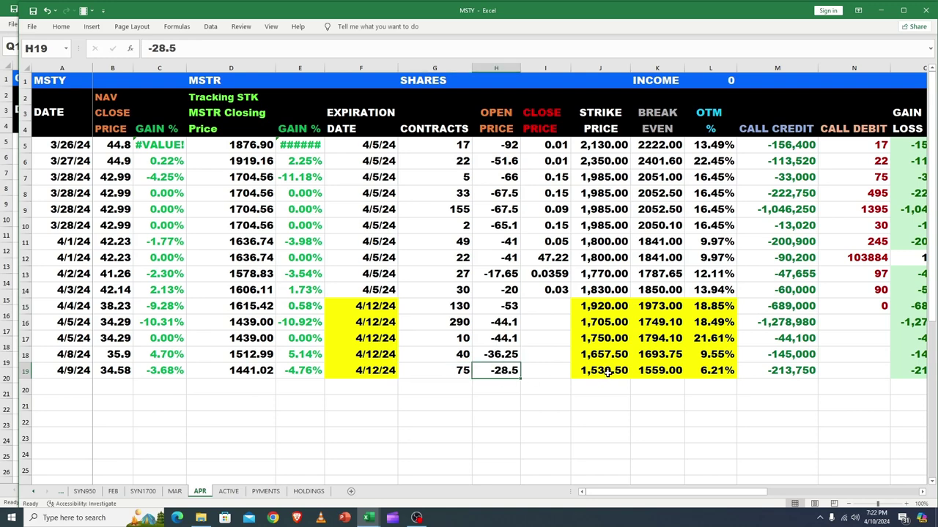
pyautogui.click(606, 373)
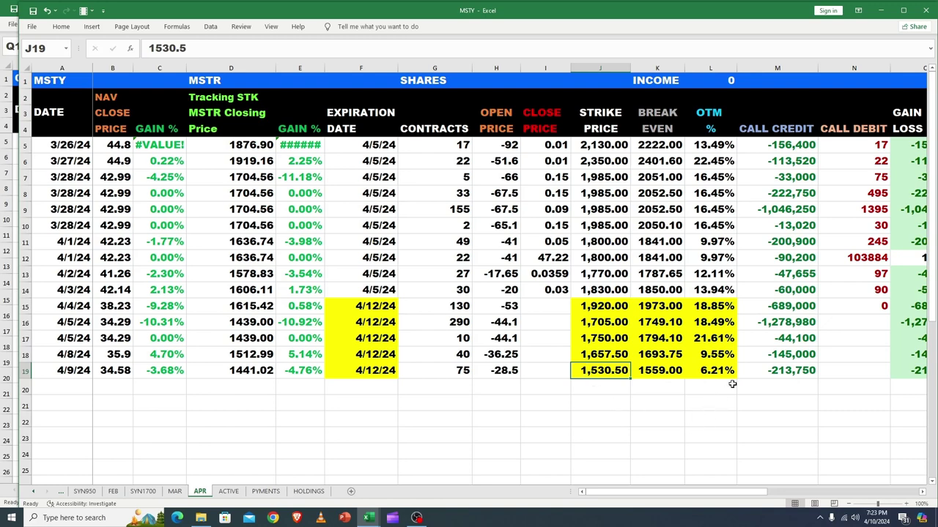
# Inspect the OTM % formulas in L19 and L18.
pyautogui.click(712, 372)
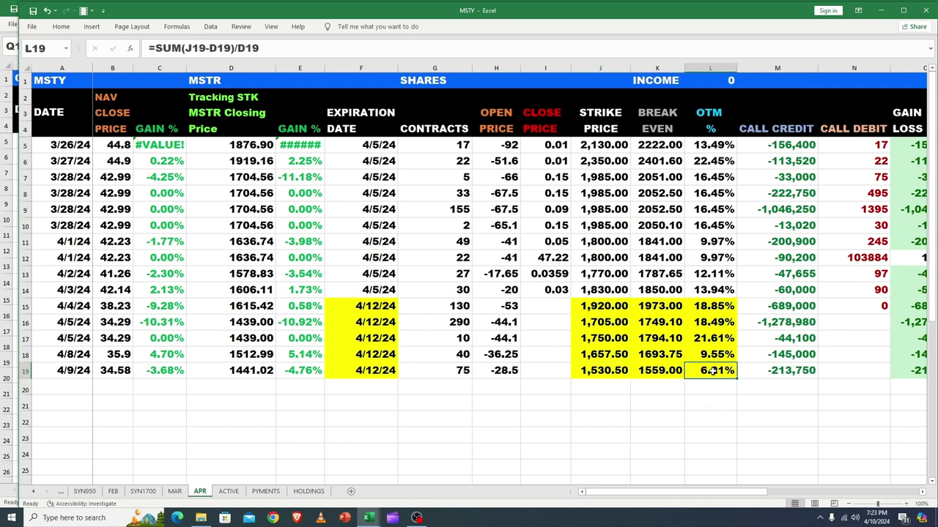
pyautogui.click(714, 356)
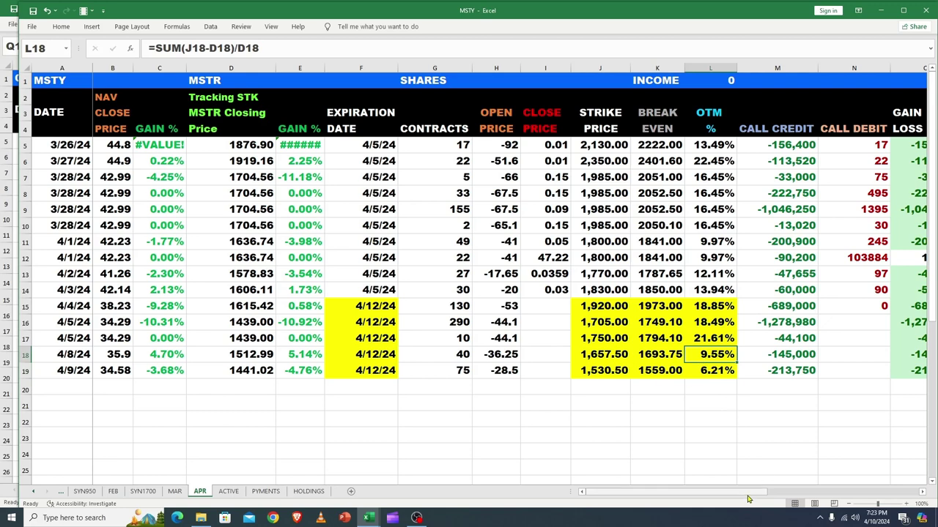
pyautogui.moveTo(748, 498); pyautogui.dragTo(769, 498)
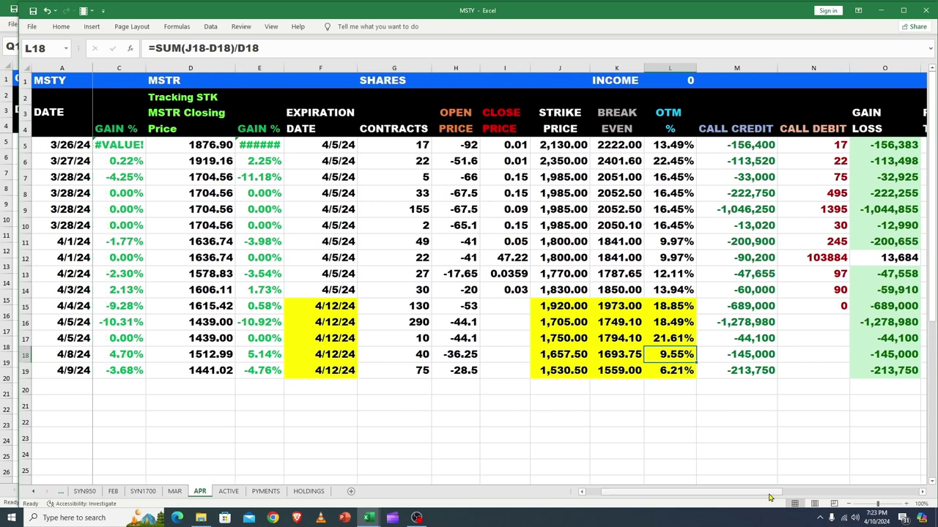
# Inspect the call credit formulas in M15 through M19, then go back to the ACTIVE sheet.
pyautogui.click(741, 309)
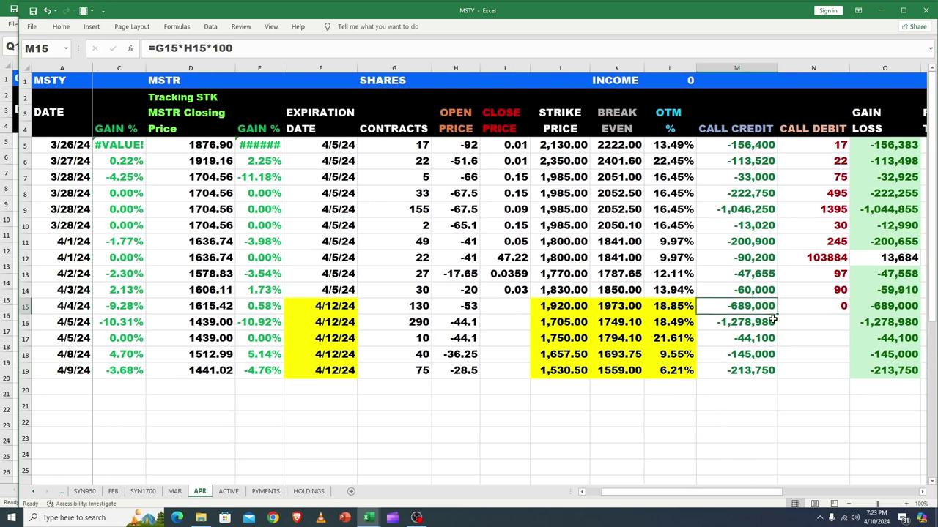
pyautogui.click(738, 324)
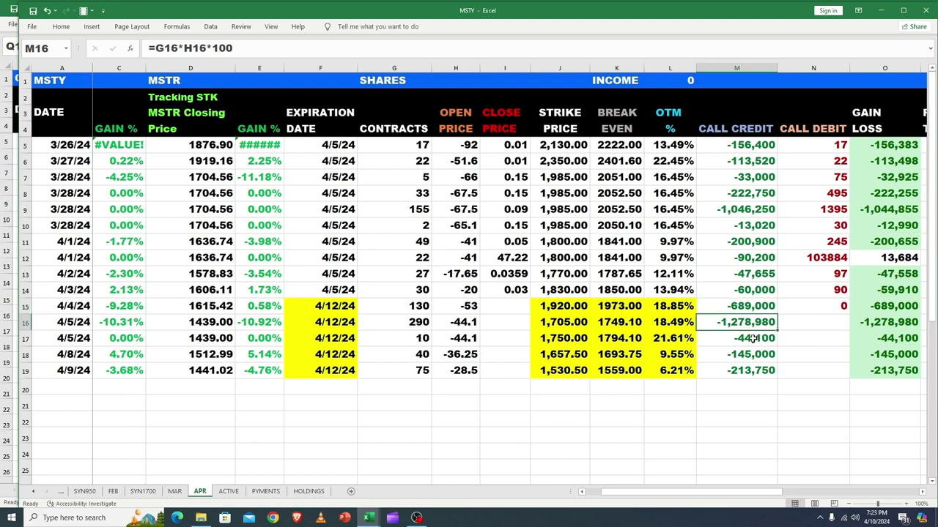
pyautogui.click(753, 339)
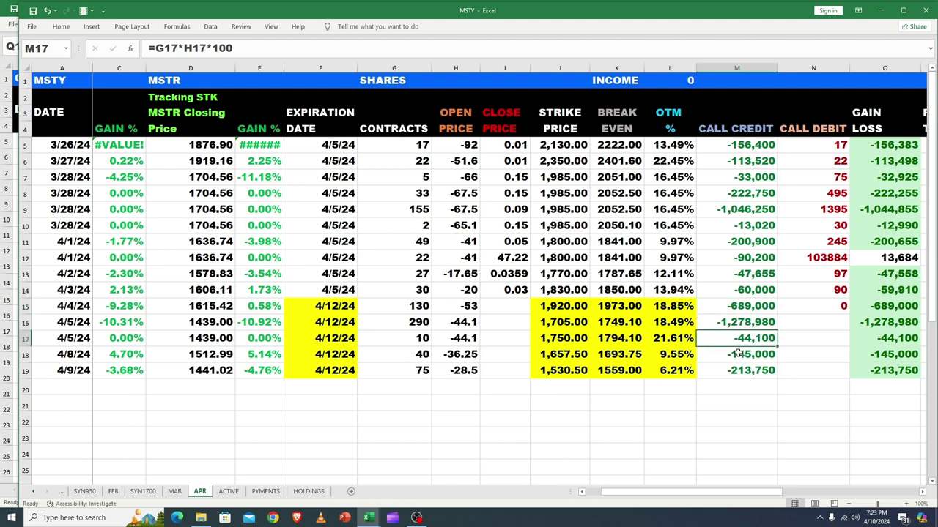
pyautogui.click(744, 354)
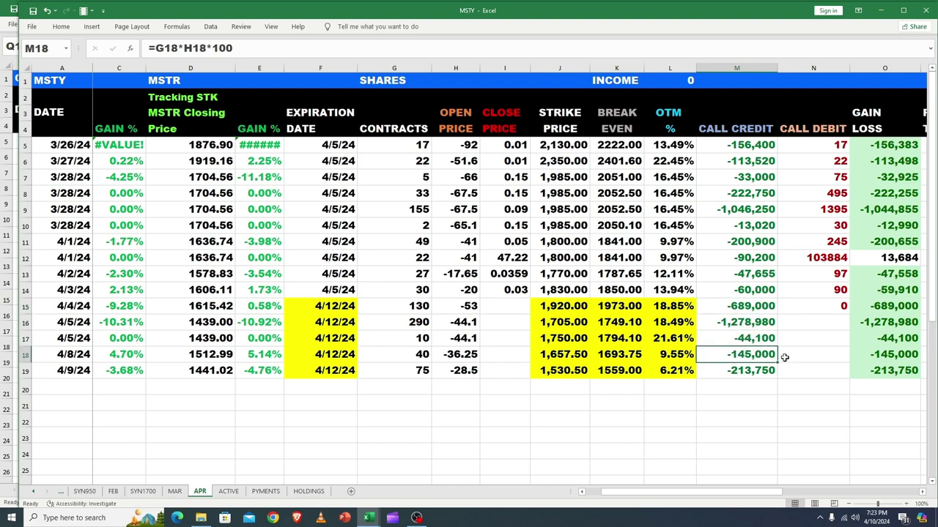
pyautogui.click(736, 371)
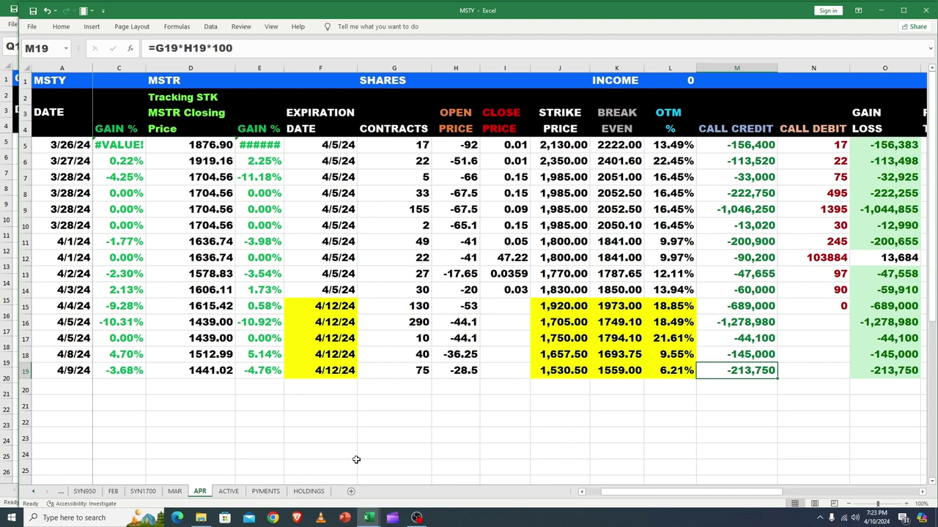
pyautogui.click(228, 493)
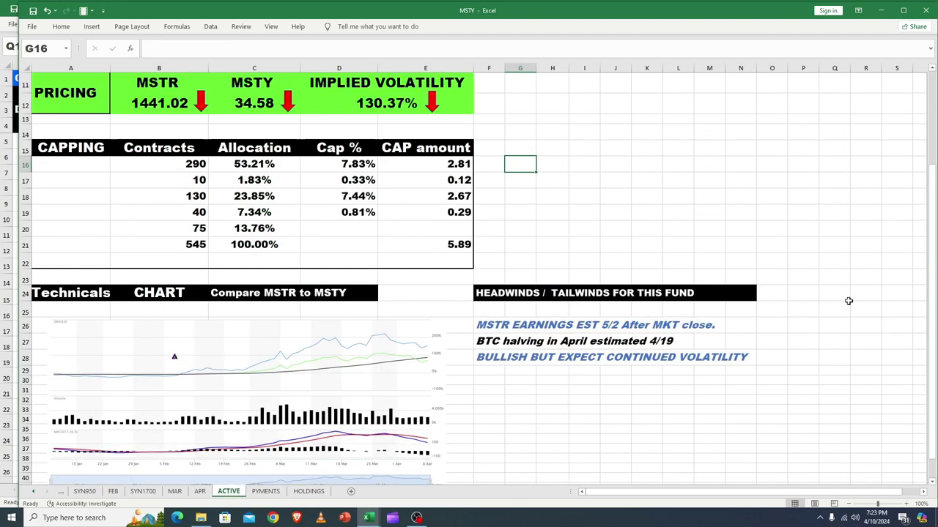
# Select the 1530 weekly call row B6:E6 and inspect its % OTM formula in D6.
pyautogui.scroll(4, 920, 165)
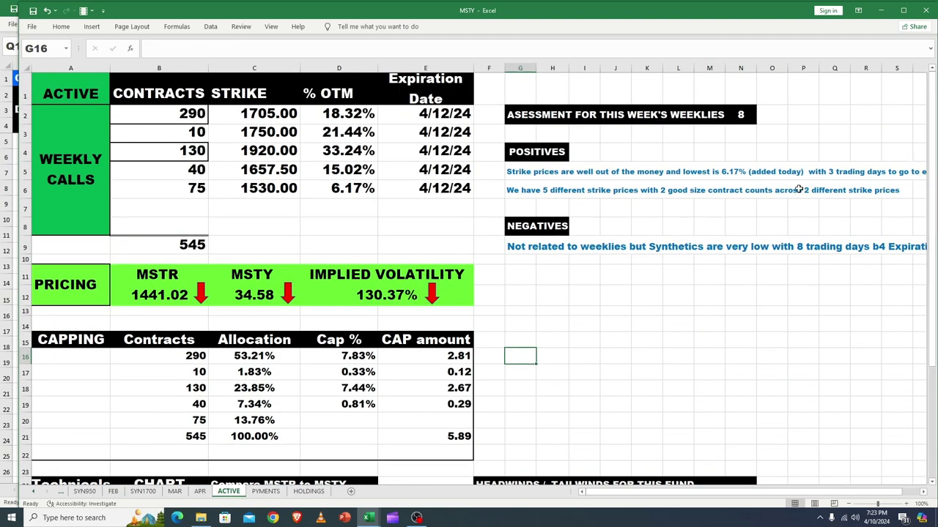
pyautogui.click(189, 189)
pyautogui.moveTo(189, 189); pyautogui.dragTo(417, 192)
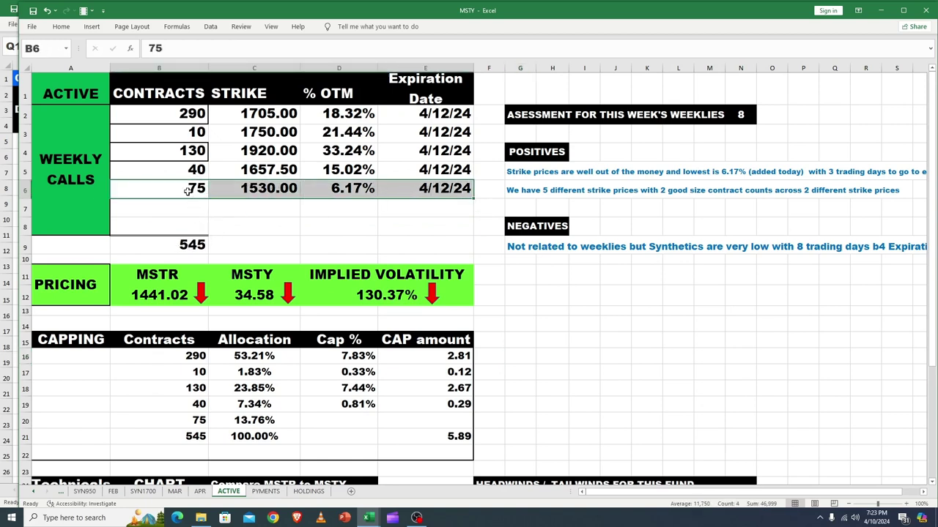
pyautogui.moveTo(408, 192)
pyautogui.click(346, 190)
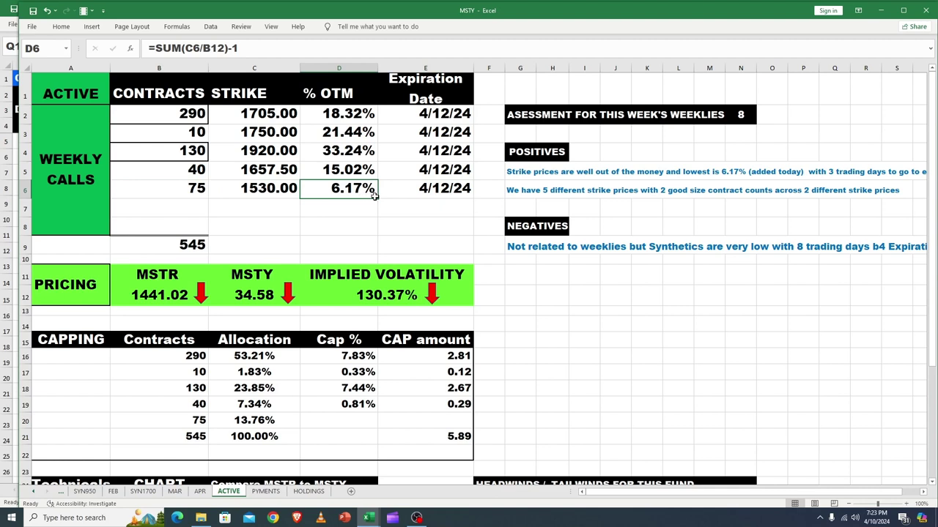
# Check the MSTR price 1441.02, MSTY price 34.58 and implied volatility 130.37%.
pyautogui.click(148, 297)
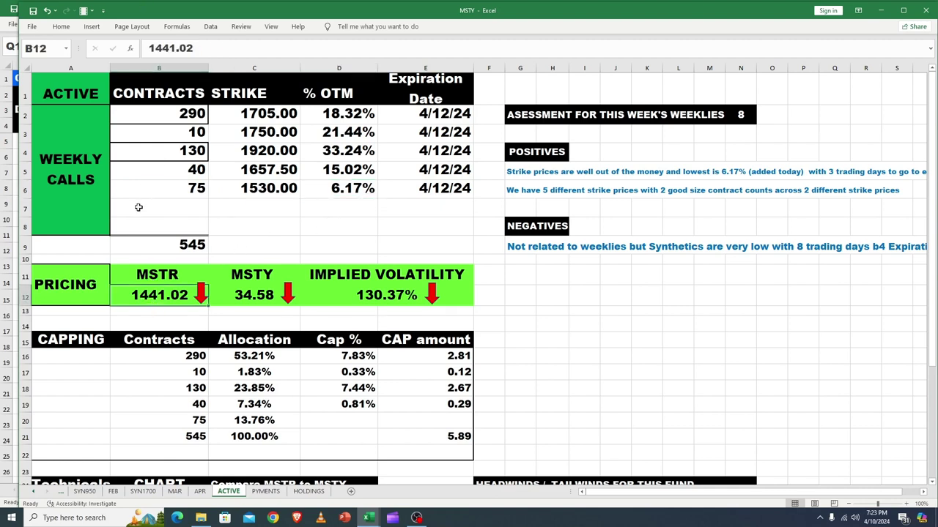
pyautogui.click(250, 294)
pyautogui.click(364, 302)
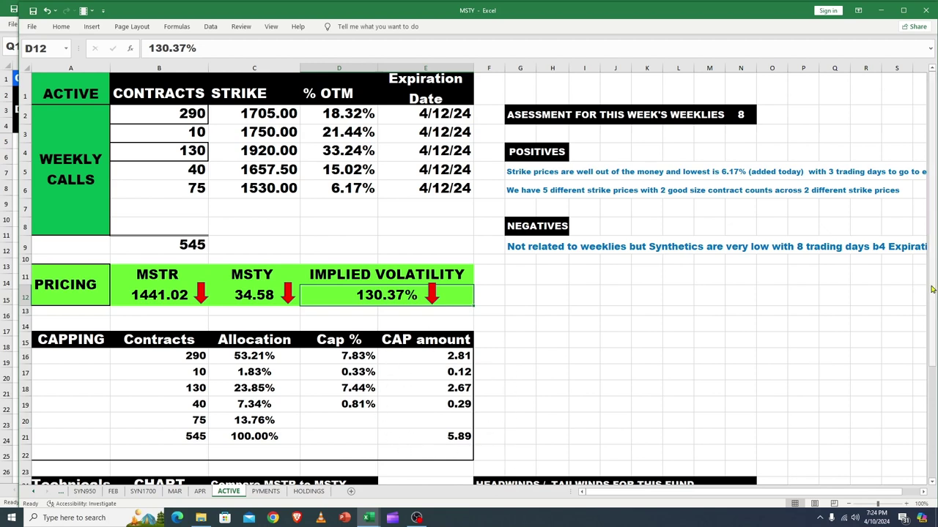
pyautogui.scroll(-3, 932, 290)
pyautogui.scroll(3, 933, 291)
pyautogui.scroll(-2, 934, 290)
pyautogui.scroll(2, 935, 282)
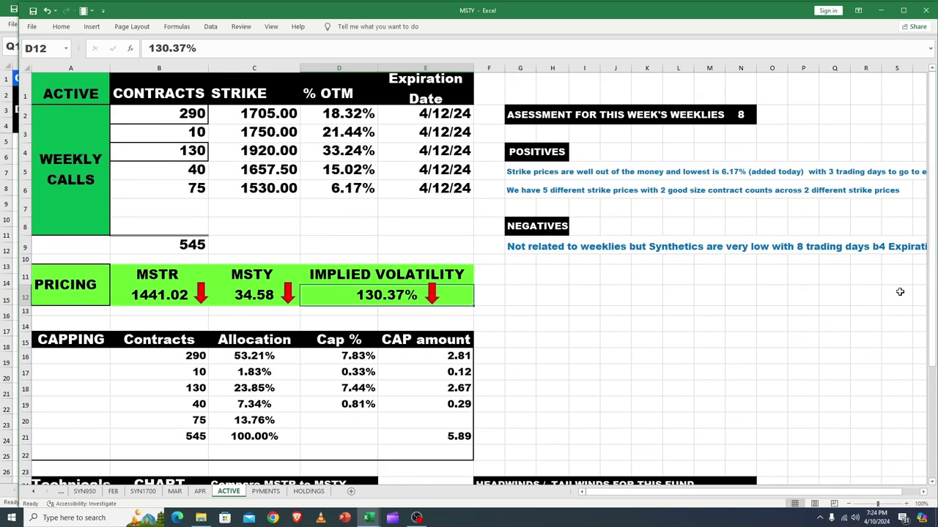
pyautogui.scroll(-1, 933, 298)
pyautogui.scroll(-2, 933, 298)
pyautogui.scroll(3, 934, 298)
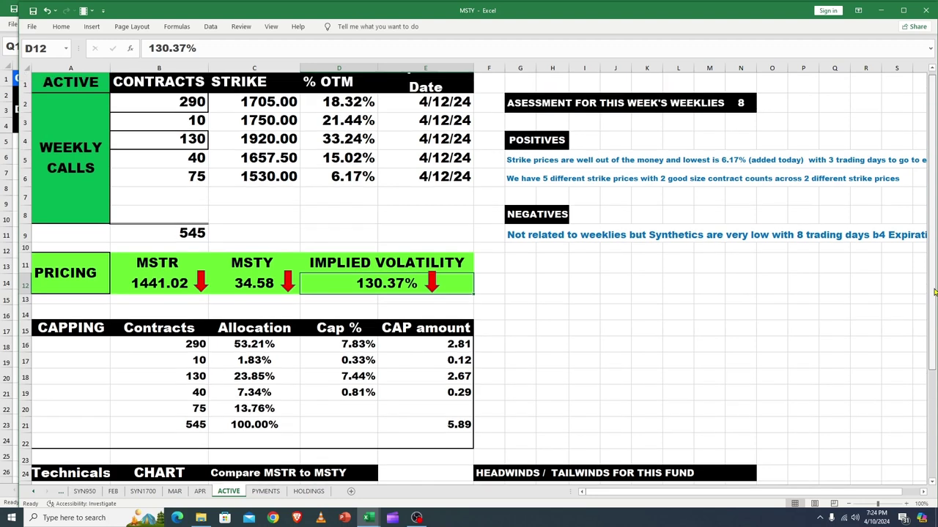
pyautogui.click(199, 493)
pyautogui.click(565, 408)
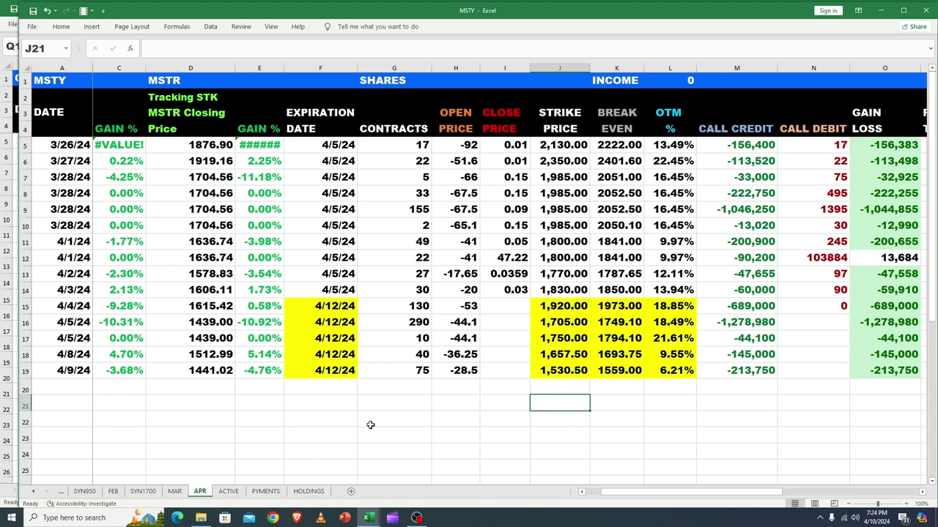
pyautogui.click(226, 370)
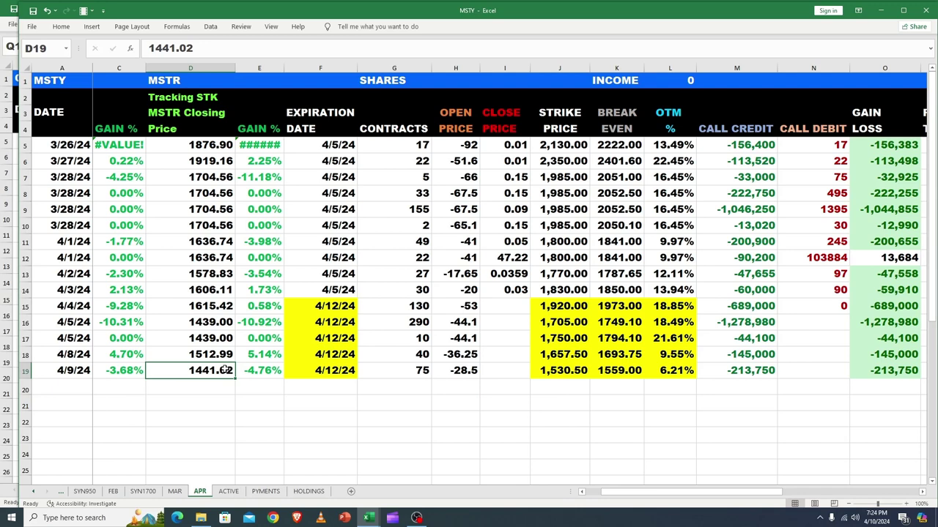
pyautogui.click(560, 309)
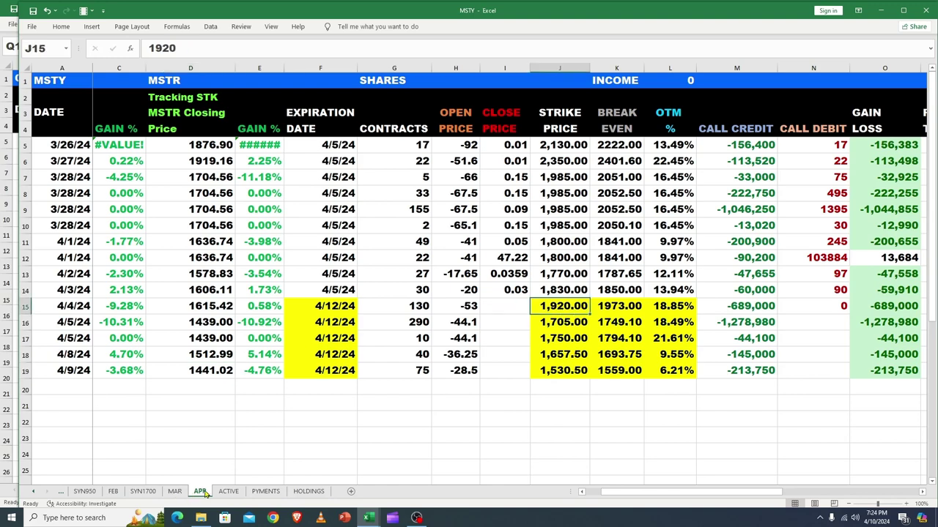
pyautogui.click(228, 492)
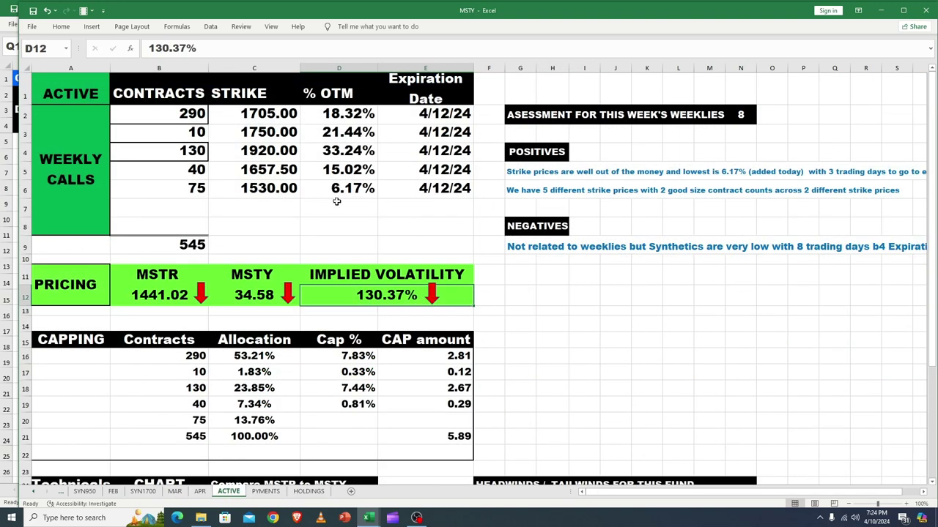
pyautogui.click(344, 150)
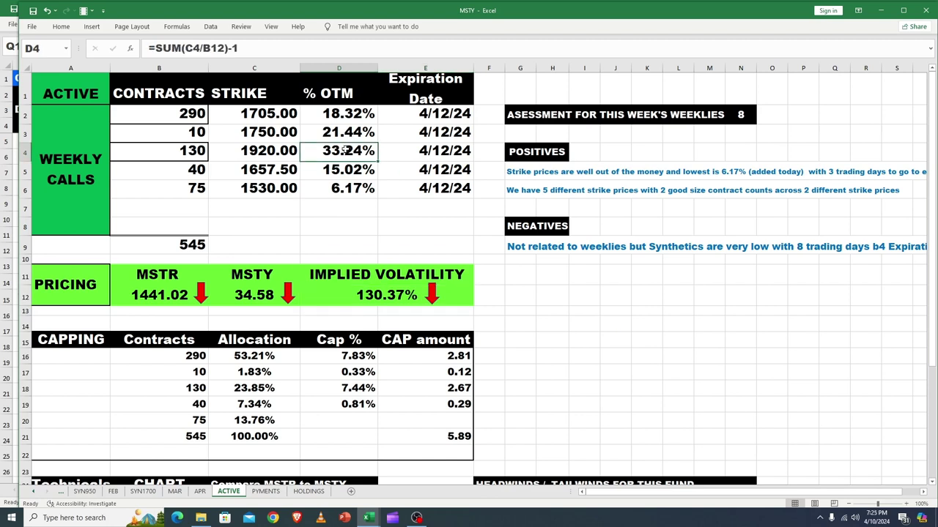
pyautogui.click(265, 151)
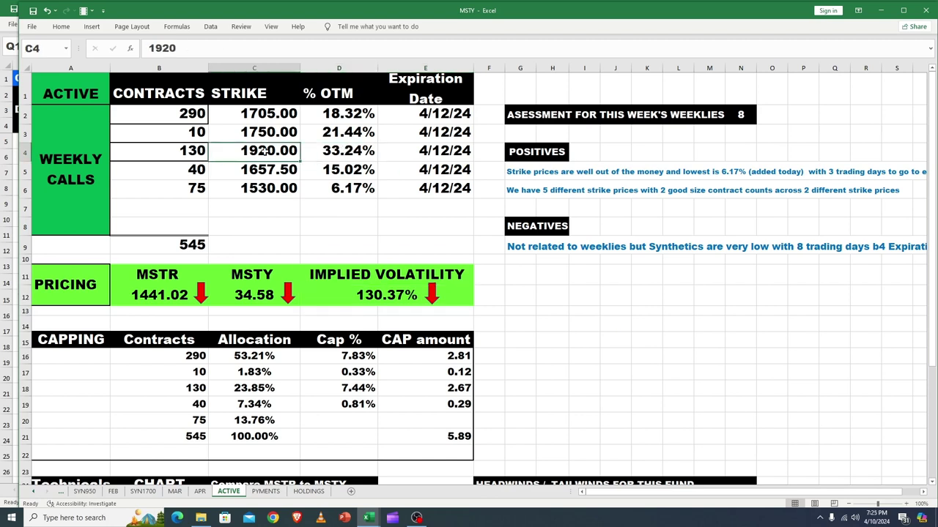
pyautogui.click(351, 188)
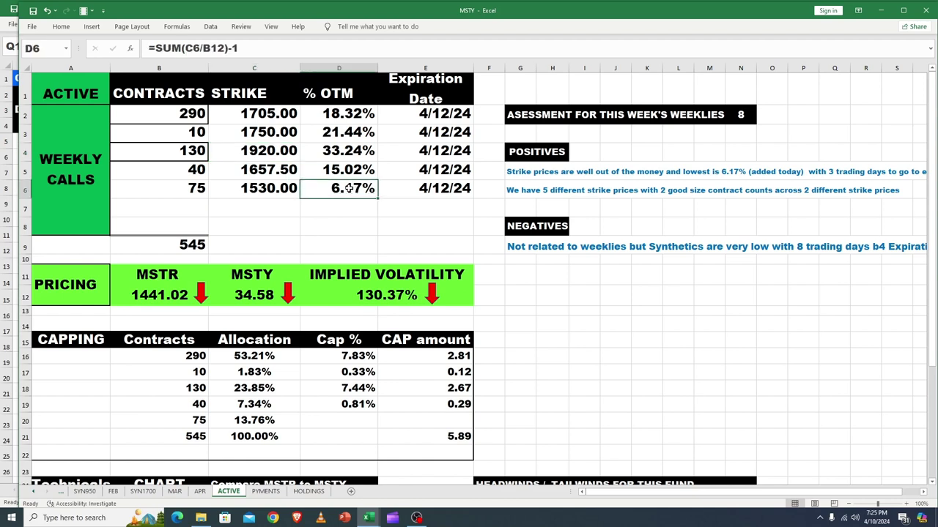
pyautogui.click(262, 188)
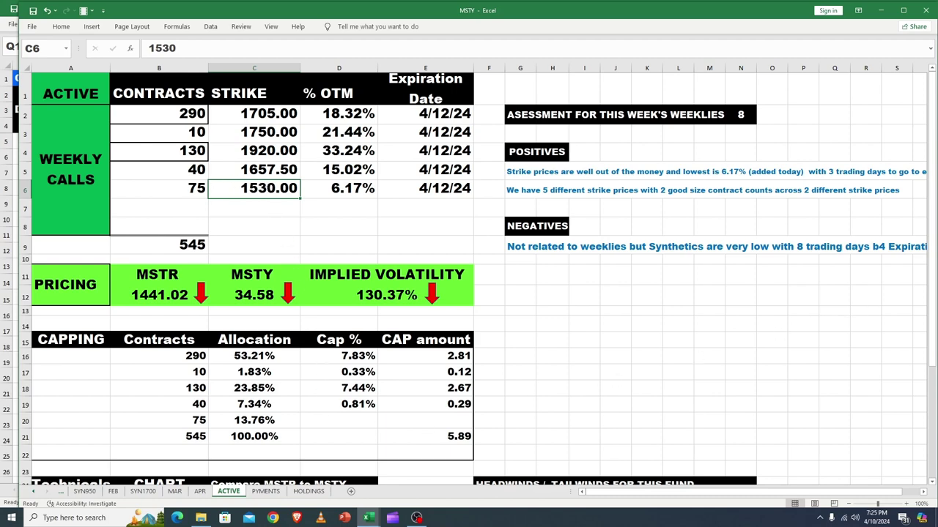
pyautogui.scroll(-1, 930, 315)
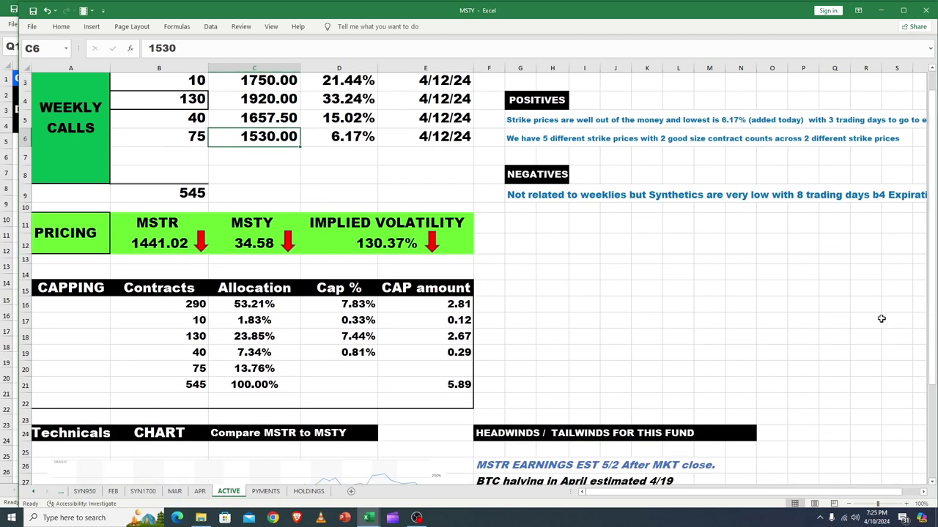
# On the SYN1700 sheet, inspect F37 and the 4/19/2024 expiration date in C36.
pyautogui.click(143, 494)
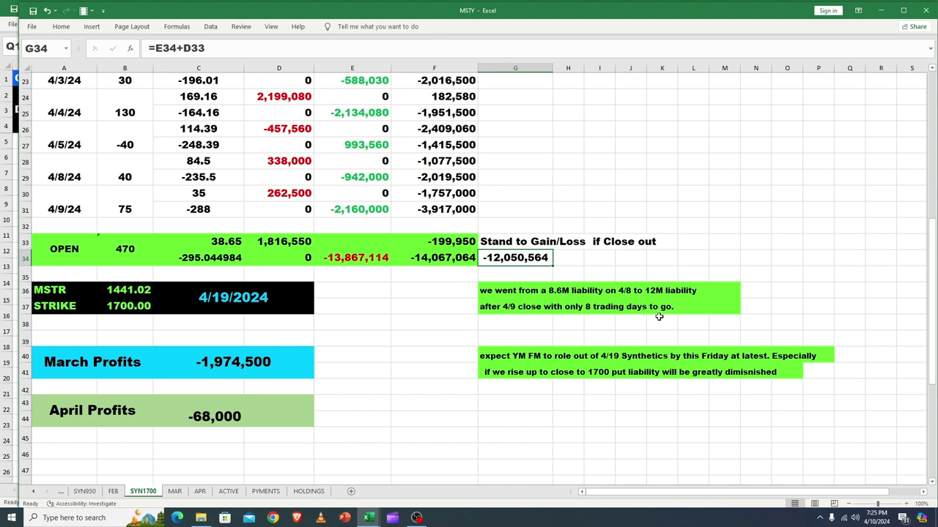
pyautogui.click(441, 303)
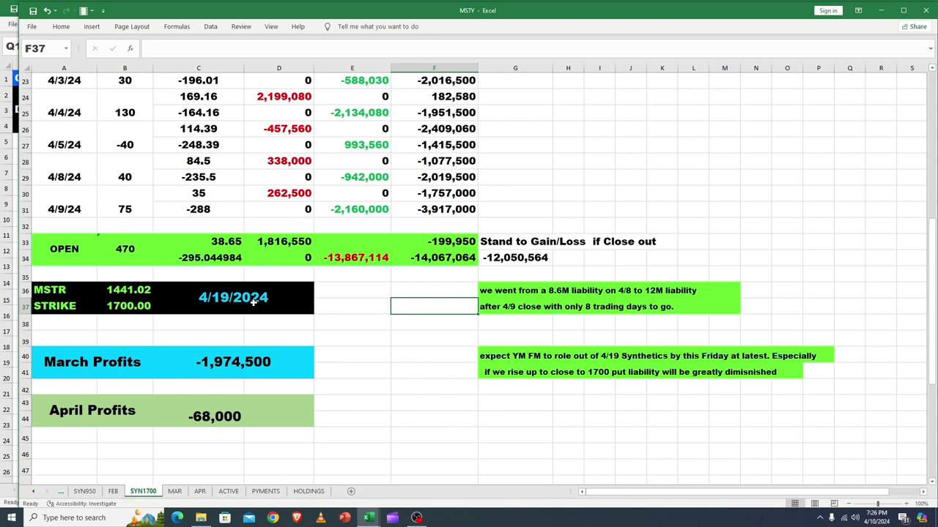
pyautogui.click(211, 300)
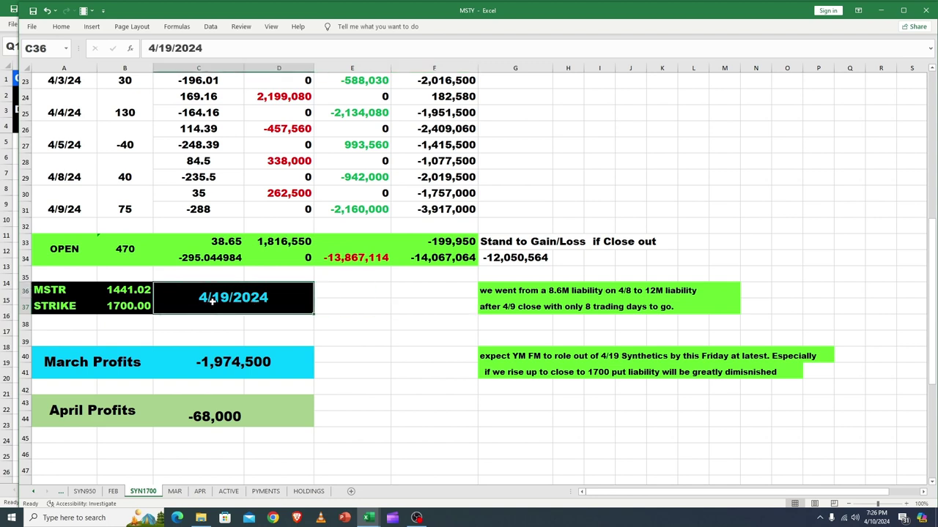
# On PYMENTS, check April's net income formula, short call income value and March NAV reserve formula.
pyautogui.click(266, 492)
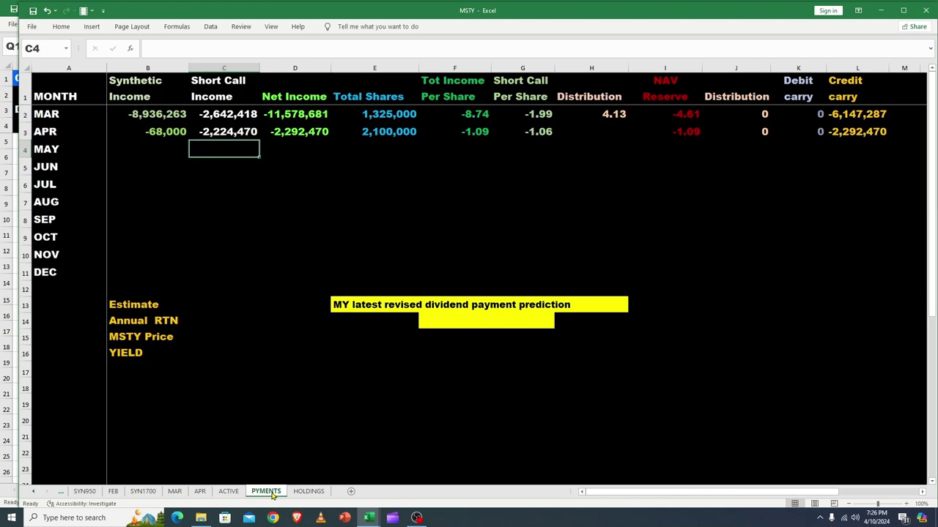
pyautogui.click(297, 132)
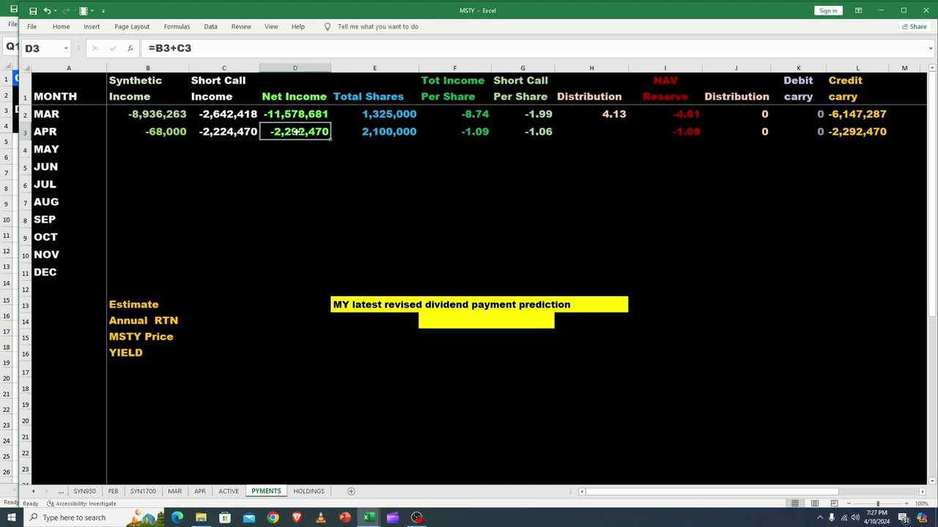
pyautogui.click(225, 133)
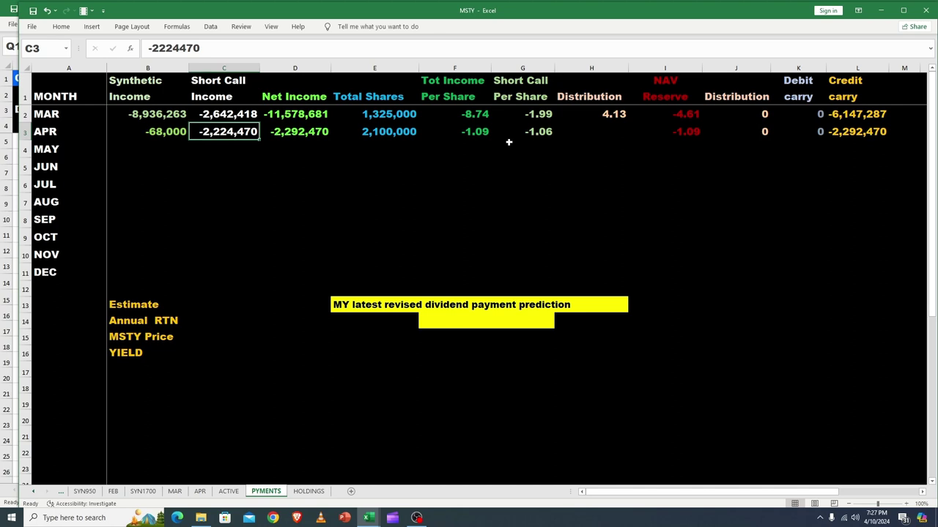
pyautogui.click(677, 114)
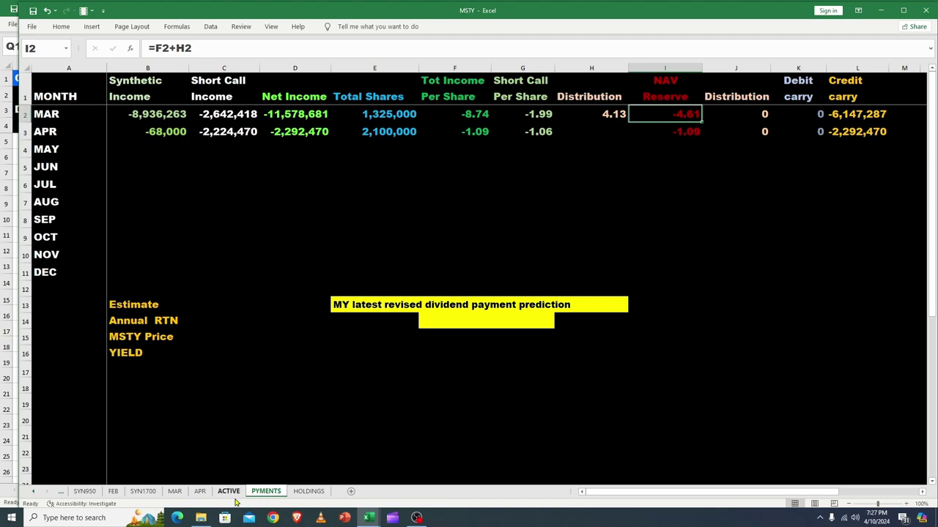
# Pass through SYN1700 to the ACTIVE sheet and scroll down to the MSTR-versus-MSTY Technicals chart.
pyautogui.click(154, 491)
pyautogui.click(389, 320)
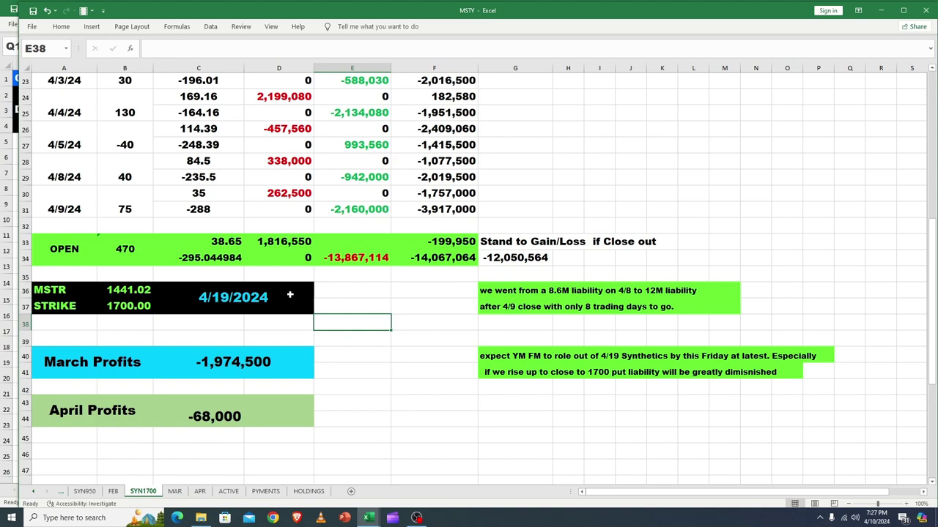
pyautogui.click(226, 493)
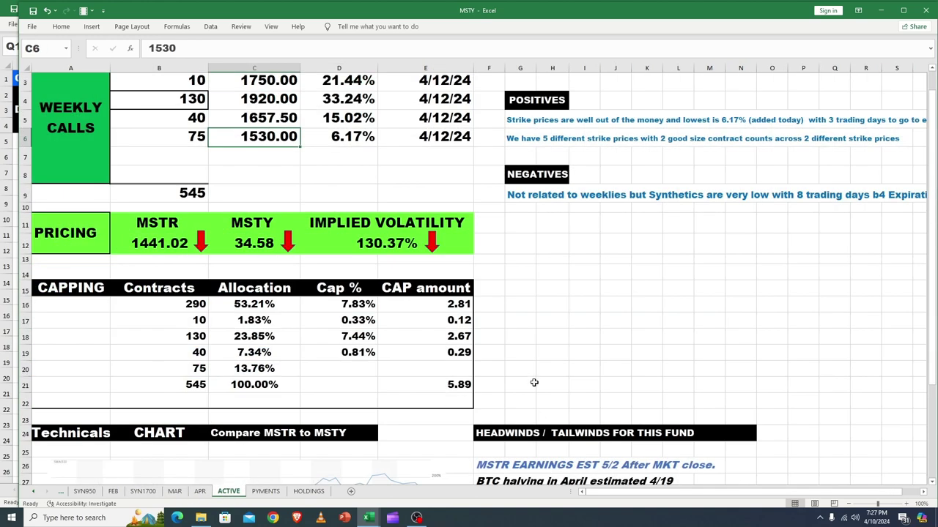
pyautogui.moveTo(933, 279); pyautogui.dragTo(929, 387)
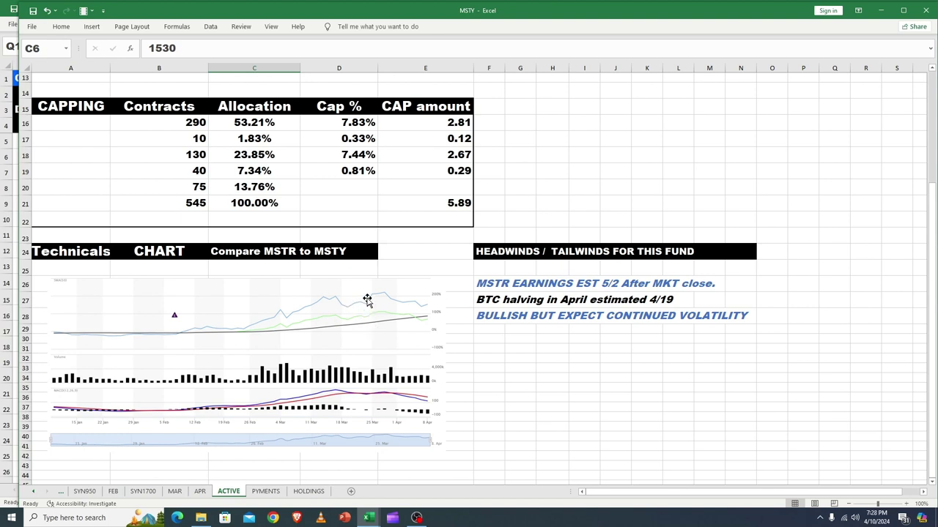
# Go to the HOLDINGS sheet and check the 300,000 share increase in H19.
pyautogui.click(306, 494)
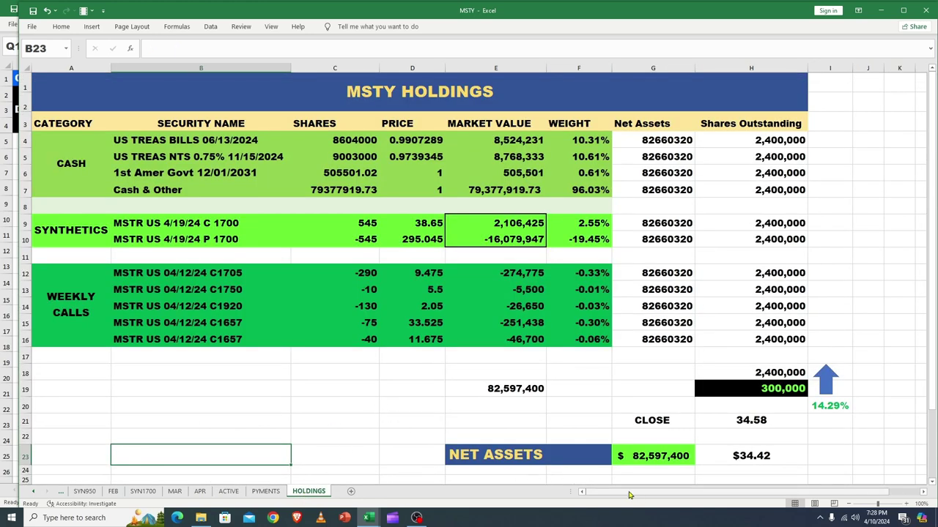
pyautogui.click(755, 390)
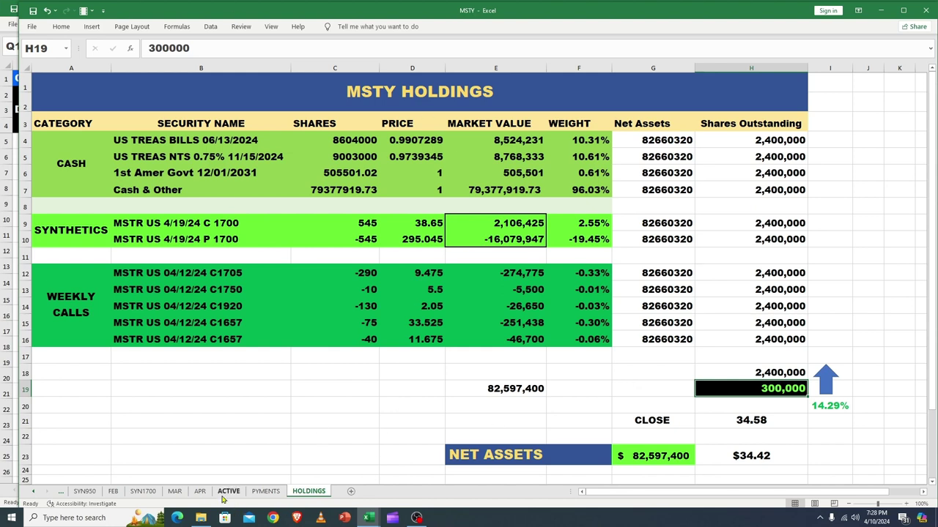
# On the SYN1700 sheet, step through the 1700-strike position rows, liability notes and profit totals.
pyautogui.click(143, 492)
pyautogui.click(379, 353)
pyautogui.click(373, 339)
pyautogui.click(366, 322)
pyautogui.click(364, 307)
pyautogui.click(359, 291)
pyautogui.click(358, 308)
pyautogui.click(358, 322)
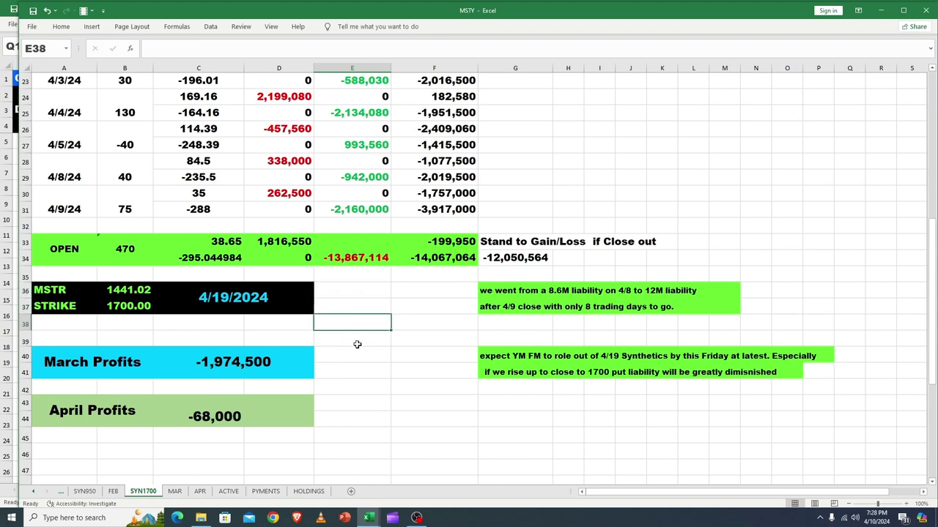
pyautogui.click(357, 344)
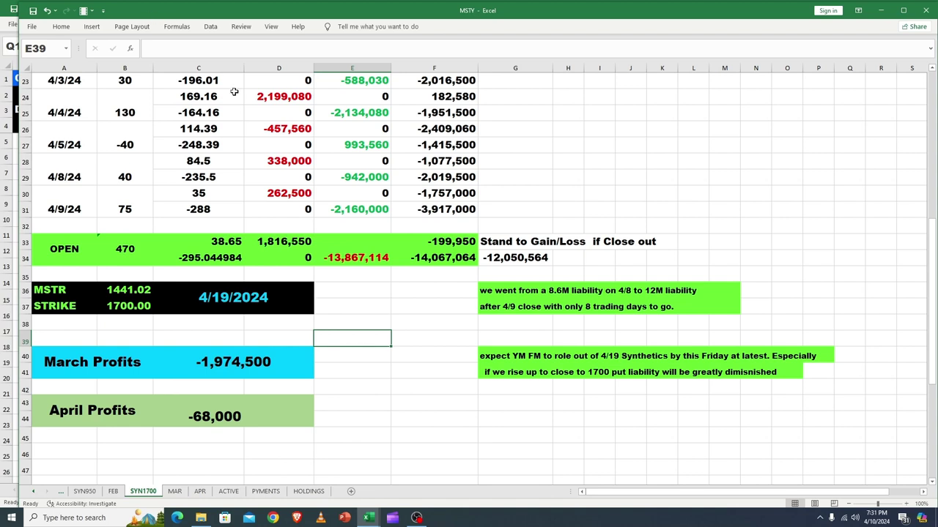
# Return to the HOLDINGS sheet and scroll across its columns.
pyautogui.click(309, 491)
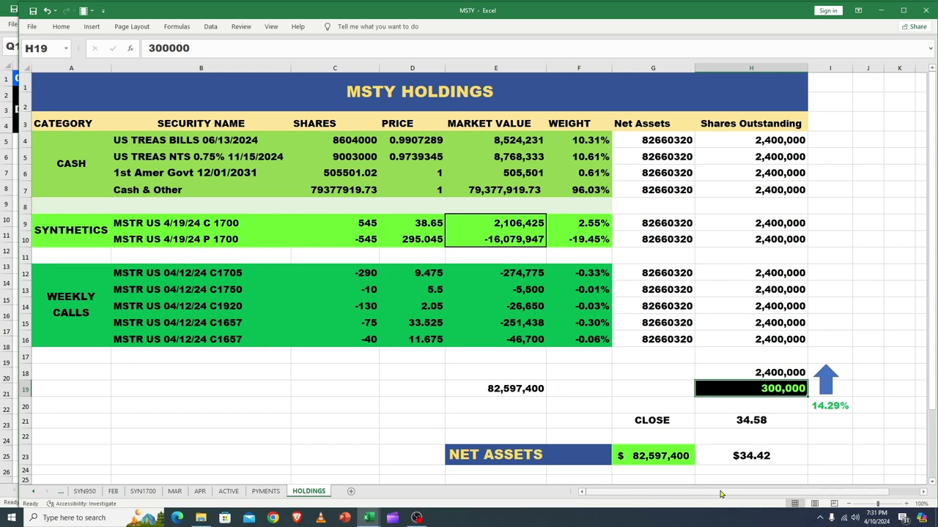
pyautogui.hscroll(1, 720, 494)
pyautogui.hscroll(-1, 720, 495)
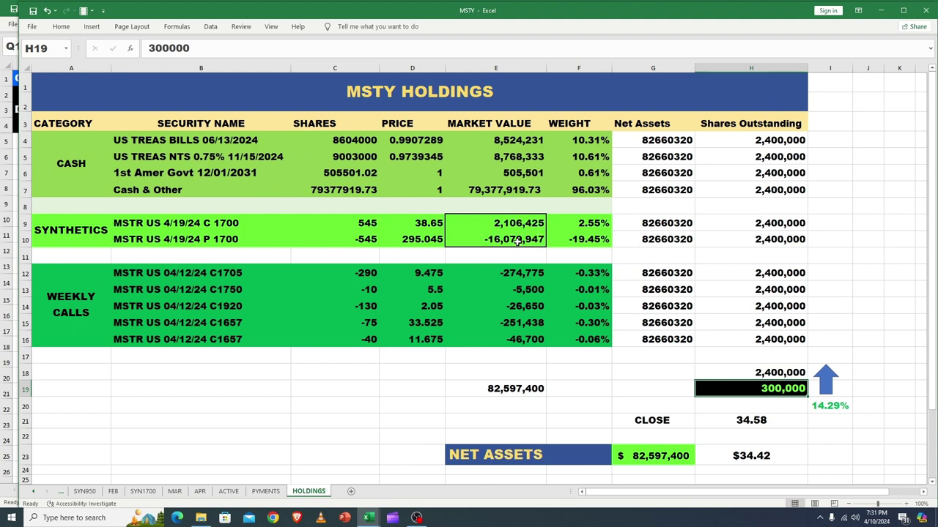
# Inspect the =C*D*100 market values of the synthetic 1700 put and call, and the put's 295.0449 price.
pyautogui.click(518, 241)
pyautogui.press('Return')
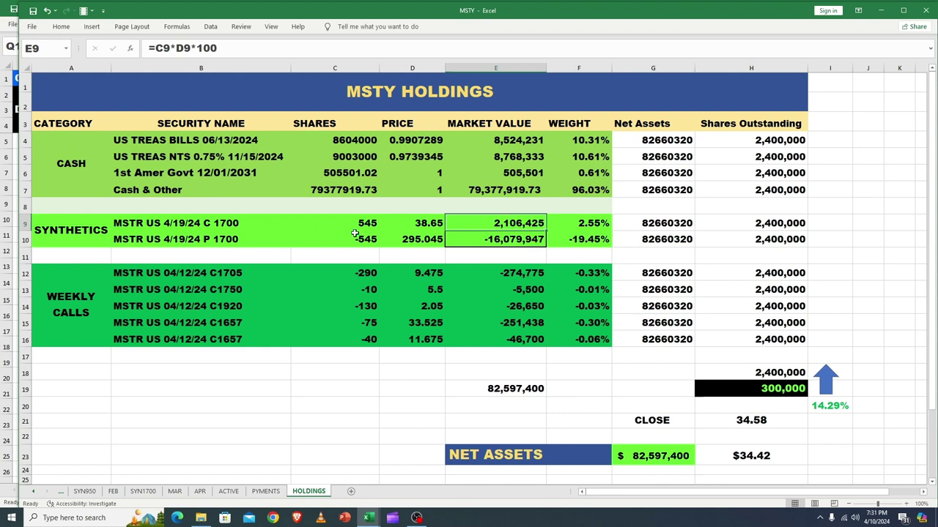
pyautogui.click(218, 225)
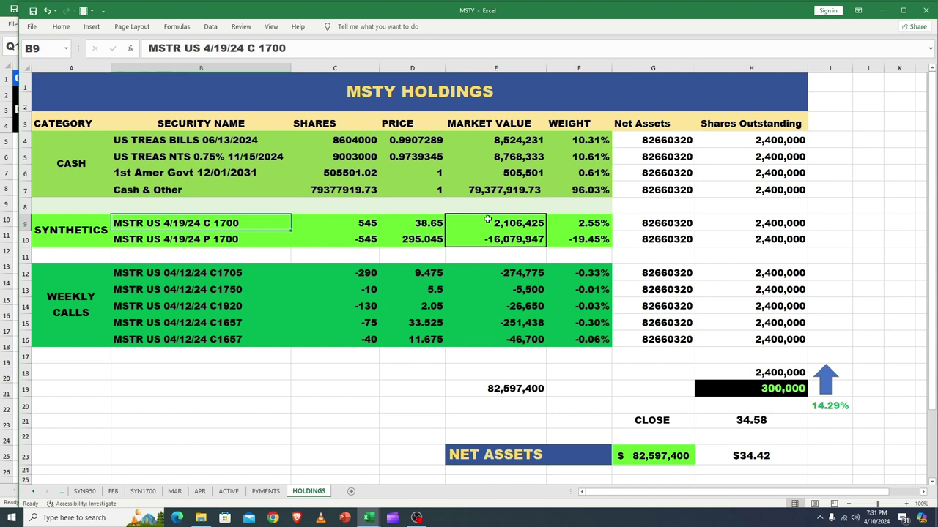
pyautogui.click(499, 240)
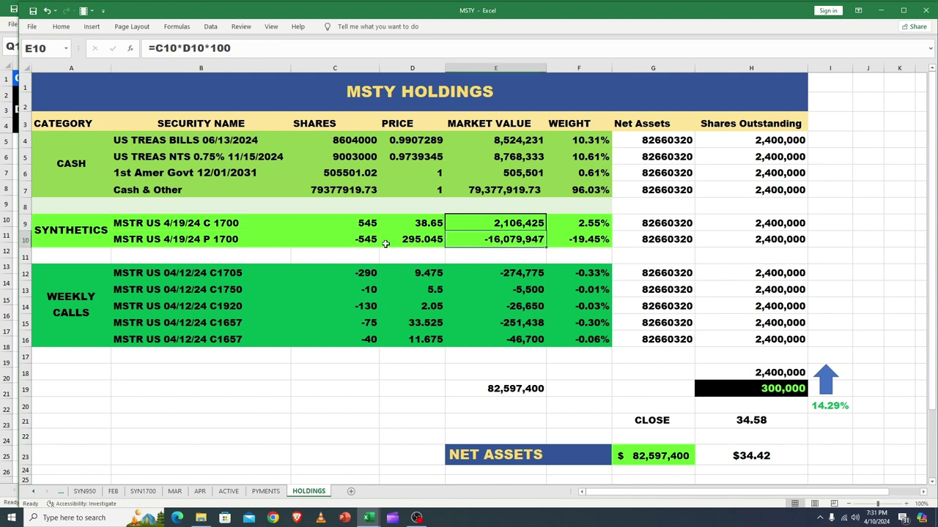
pyautogui.click(412, 242)
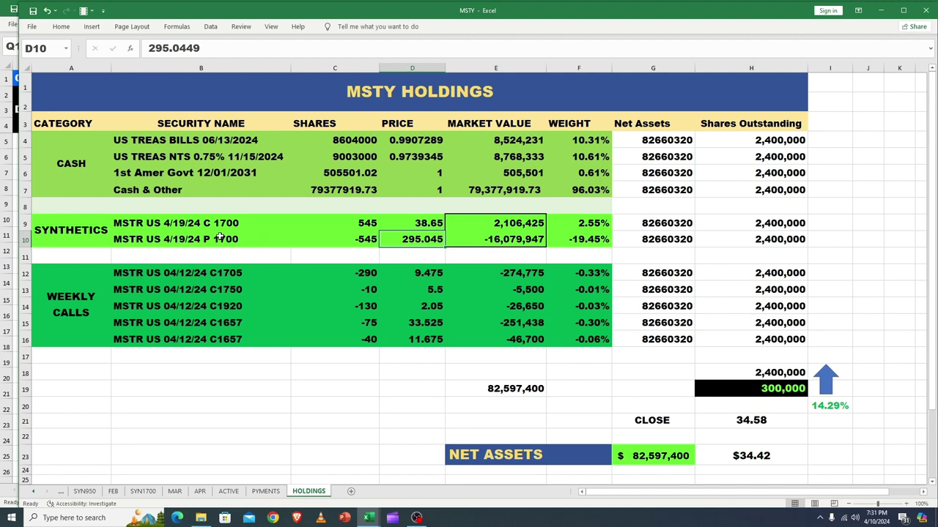